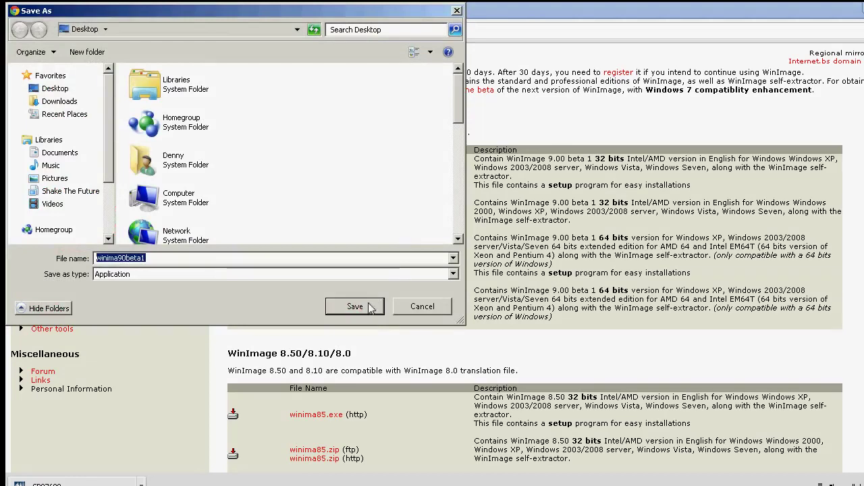
# Step: Save the WinImage beta installer and download SMARTDRV.EXE found by searching 'download smartdrv'
pyautogui.click(371, 302)
pyautogui.click(304, 29)
pyautogui.write('downlo')
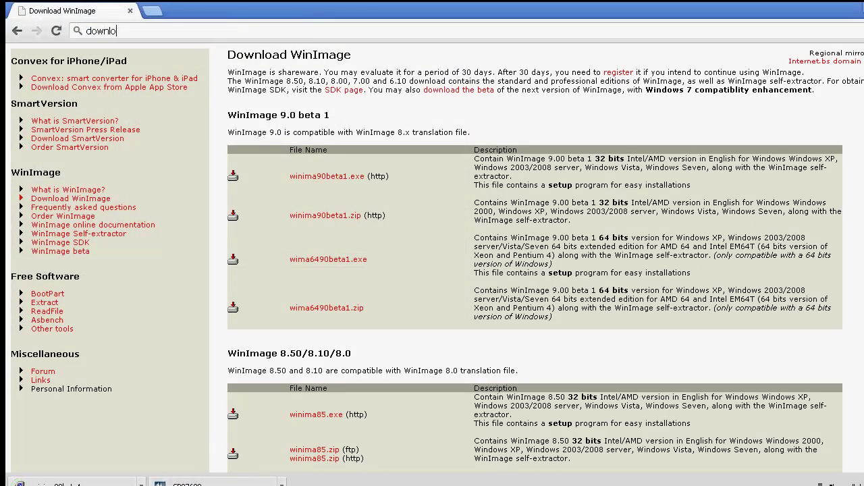
pyautogui.write('ad smartdrv')
pyautogui.press('Return')
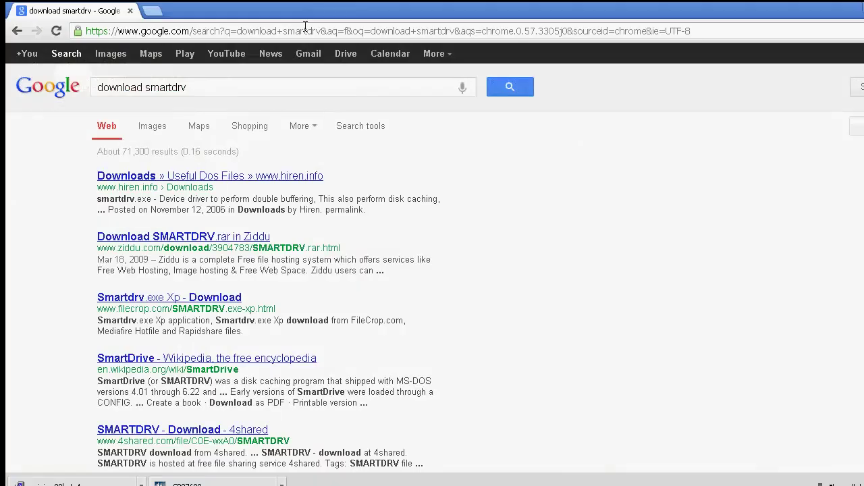
pyautogui.scroll(-7, 563, 318)
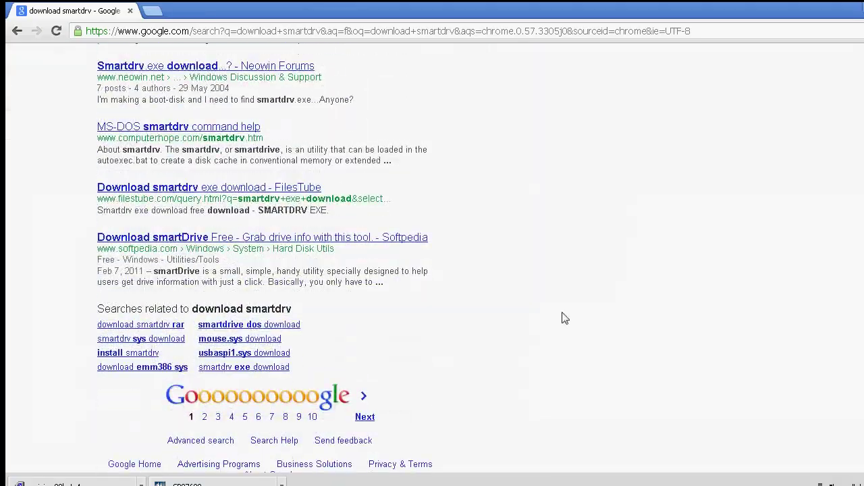
pyautogui.click(205, 417)
pyautogui.scroll(-3, 684, 245)
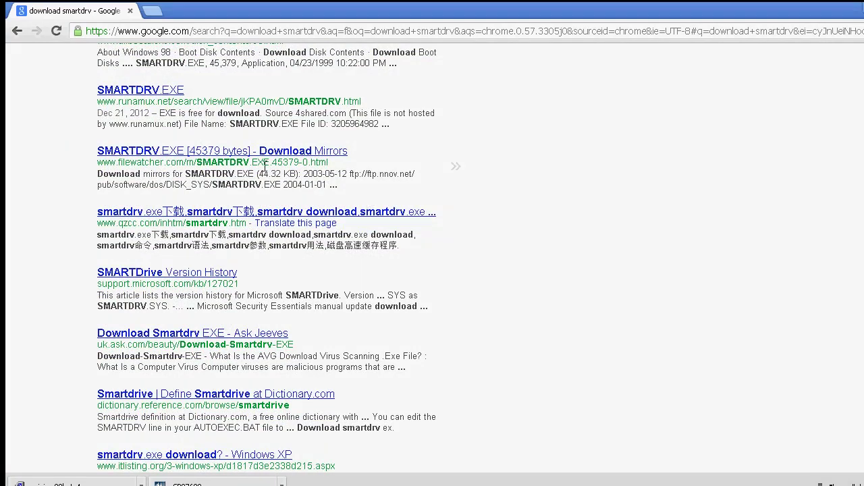
pyautogui.moveTo(261, 174); pyautogui.dragTo(285, 176)
pyautogui.click(298, 156)
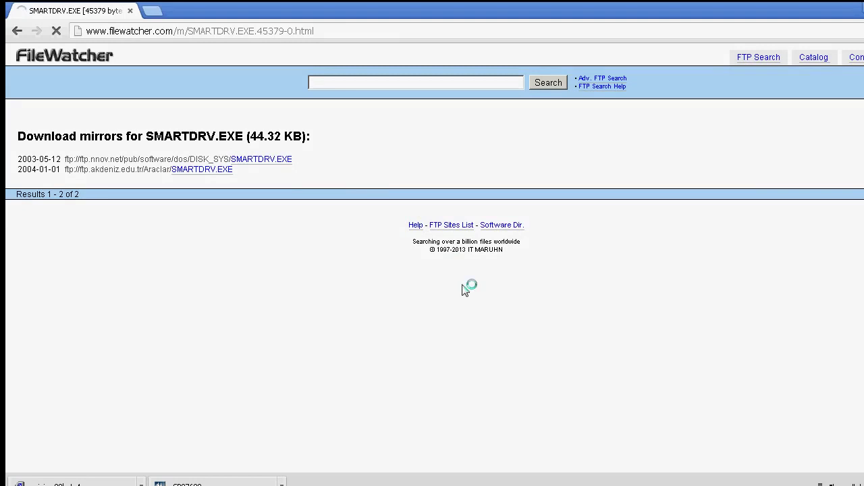
pyautogui.press('Return')
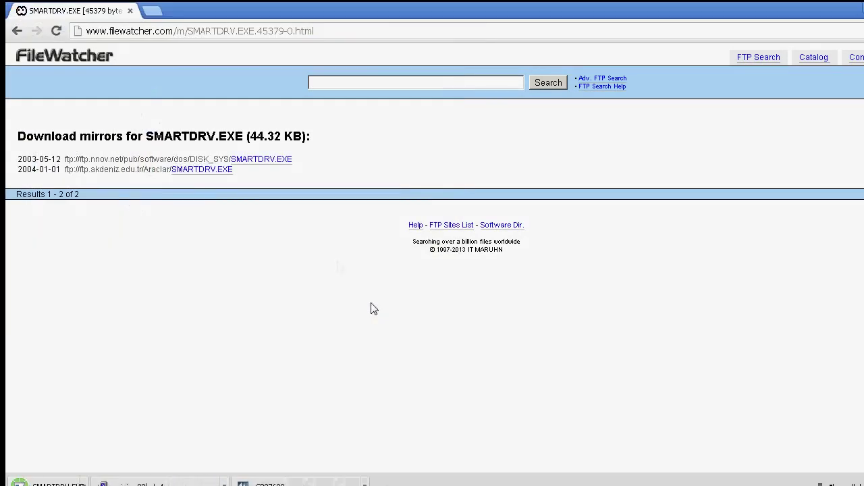
# Step: Download the Windows 98 boot disk (boot98) from bootdisk.com's free boot disks page
pyautogui.click(209, 30)
pyautogui.write('bootdisk')
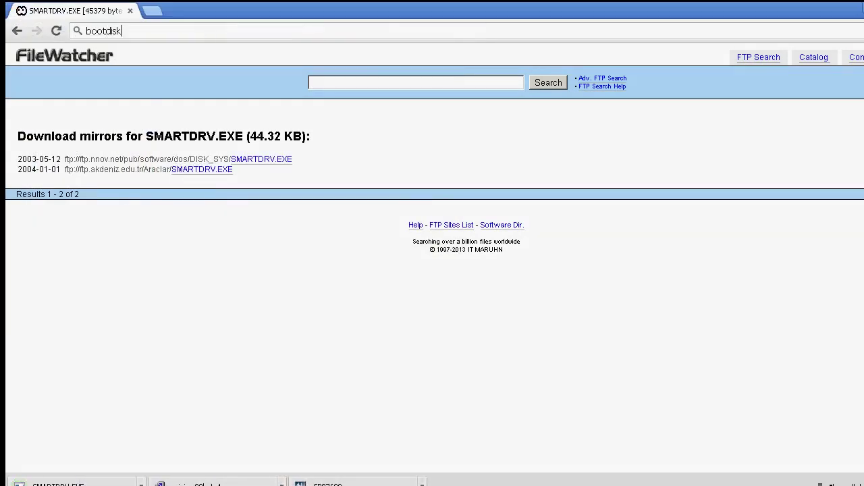
pyautogui.write('.com')
pyautogui.press('Return')
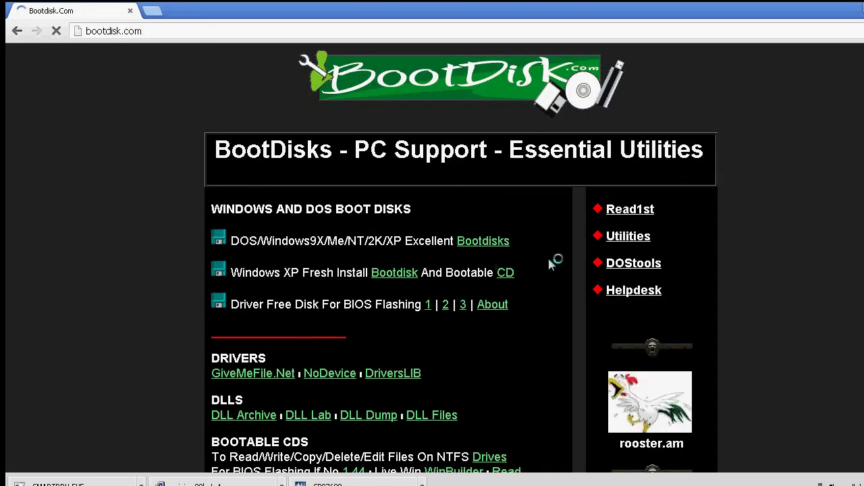
pyautogui.click(487, 241)
pyautogui.scroll(-1, 420, 212)
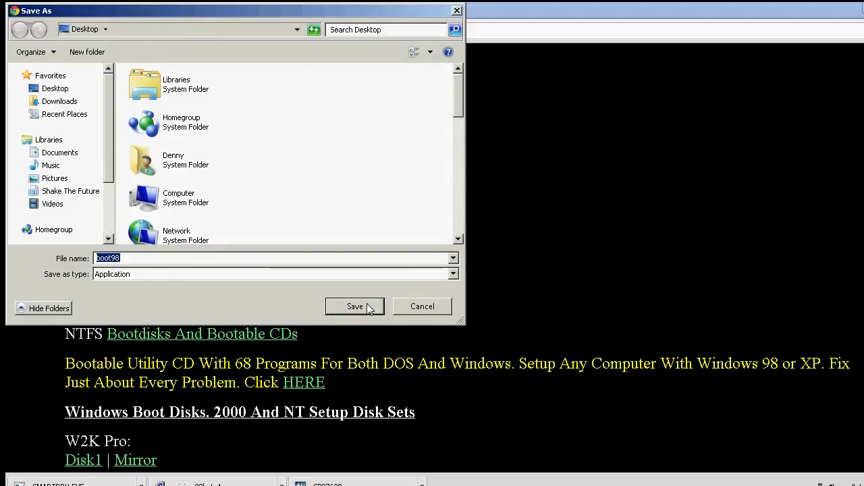
pyautogui.click(365, 306)
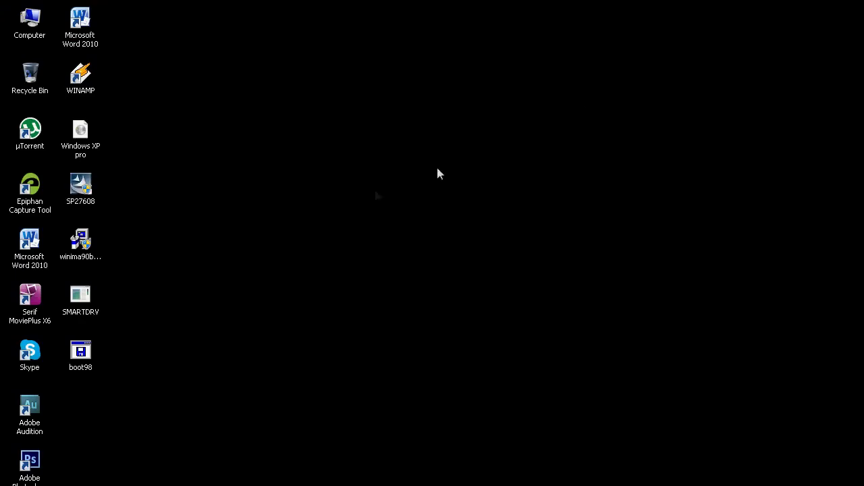
# Step: Install the HP USB format utility from SP27608, accepting the license
pyautogui.doubleClick(85, 192)
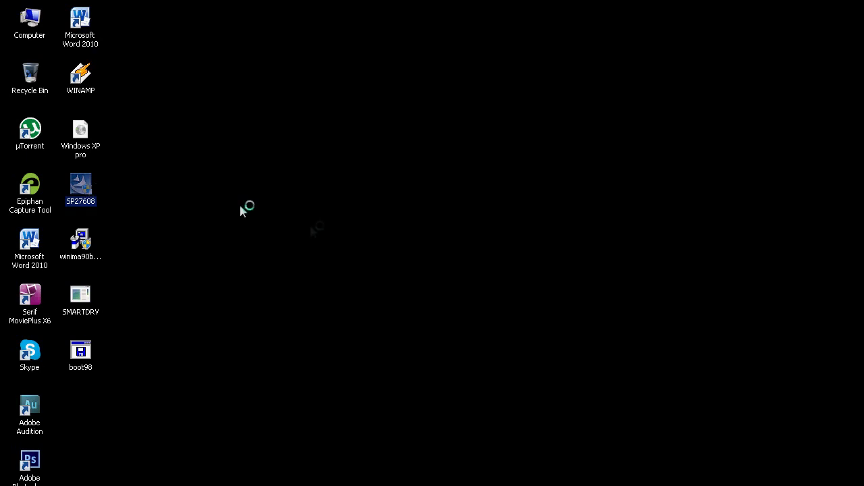
pyautogui.click(534, 284)
pyautogui.click(544, 373)
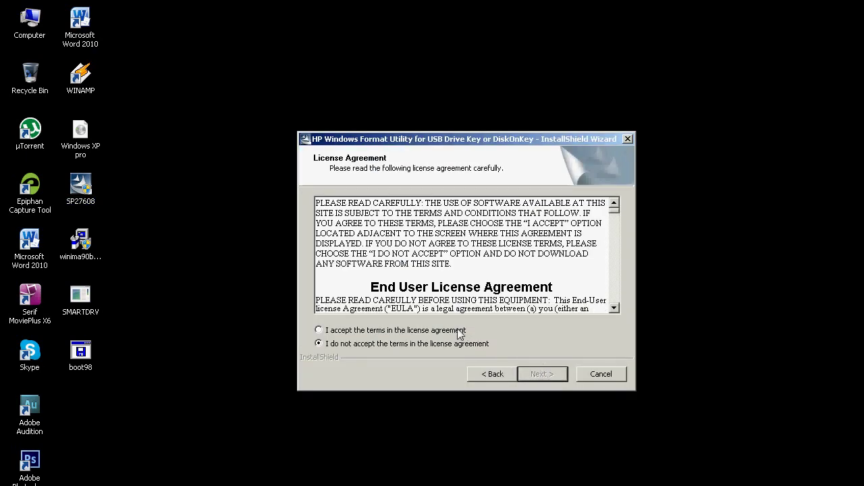
pyautogui.click(378, 329)
pyautogui.click(543, 373)
pyautogui.click(544, 377)
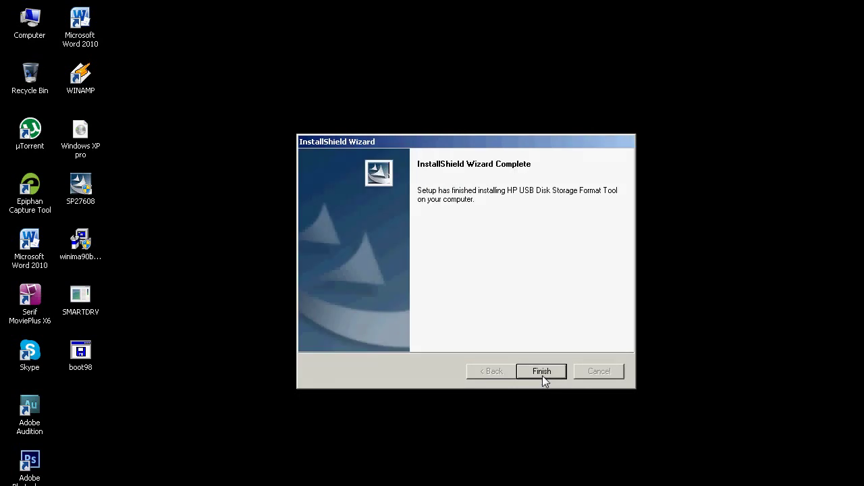
pyautogui.click(544, 377)
# Step: Install WinImage 9.00 beta with the default folder and shortcut options
pyautogui.doubleClick(80, 262)
pyautogui.click(501, 278)
pyautogui.click(282, 278)
pyautogui.click(283, 277)
pyautogui.click(260, 251)
pyautogui.click(282, 278)
pyautogui.click(283, 277)
pyautogui.click(282, 277)
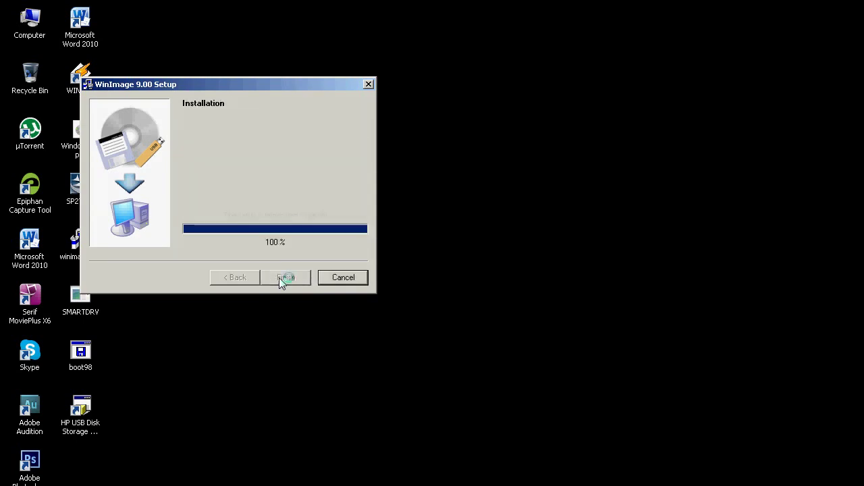
pyautogui.click(281, 279)
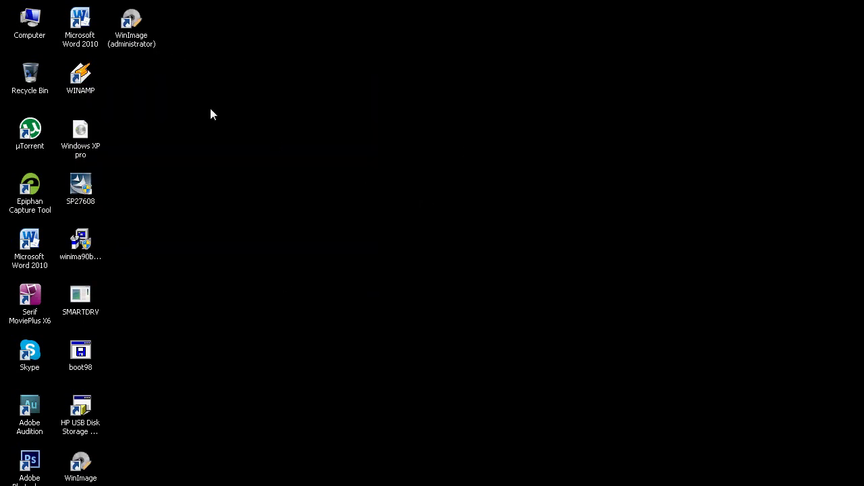
# Step: Run WinImage as administrator and dismiss the evaluation notice
pyautogui.rightClick(128, 20)
pyautogui.click(169, 85)
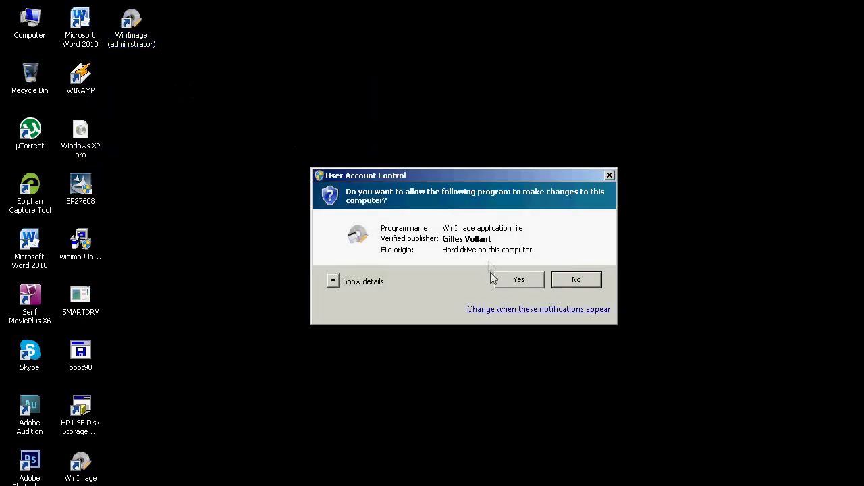
pyautogui.click(515, 280)
pyautogui.click(443, 378)
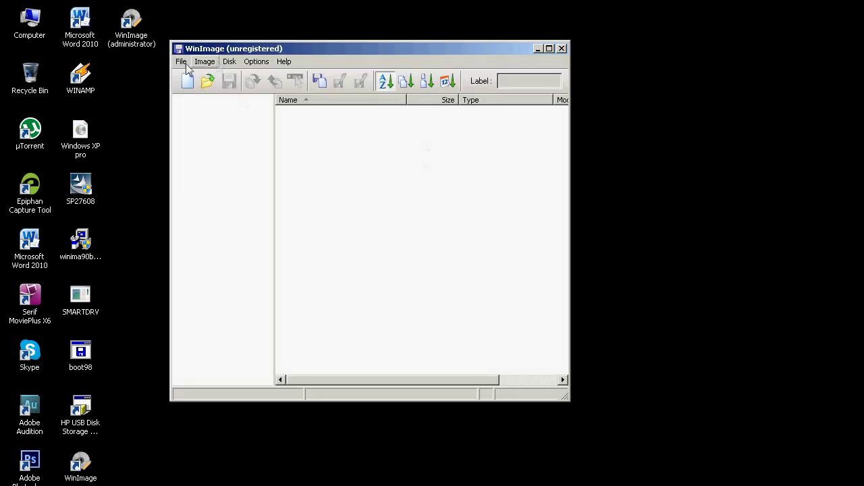
# Step: Open the boot98 image in WinImage using the All files filter
pyautogui.click(206, 82)
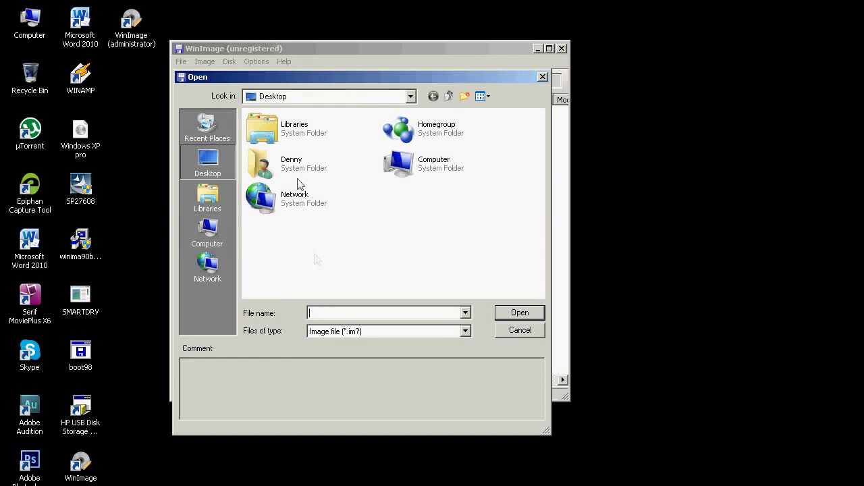
pyautogui.click(390, 331)
pyautogui.click(415, 431)
pyautogui.moveTo(538, 195); pyautogui.dragTo(546, 295)
pyautogui.doubleClick(444, 194)
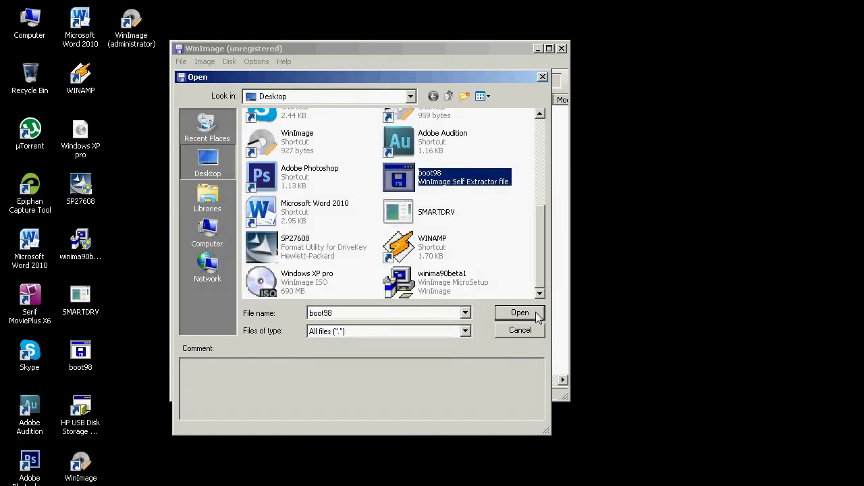
# Step: Extract the image's files into a new desktop folder 'bootdisk', then close WinImage
pyautogui.click(205, 62)
pyautogui.click(232, 112)
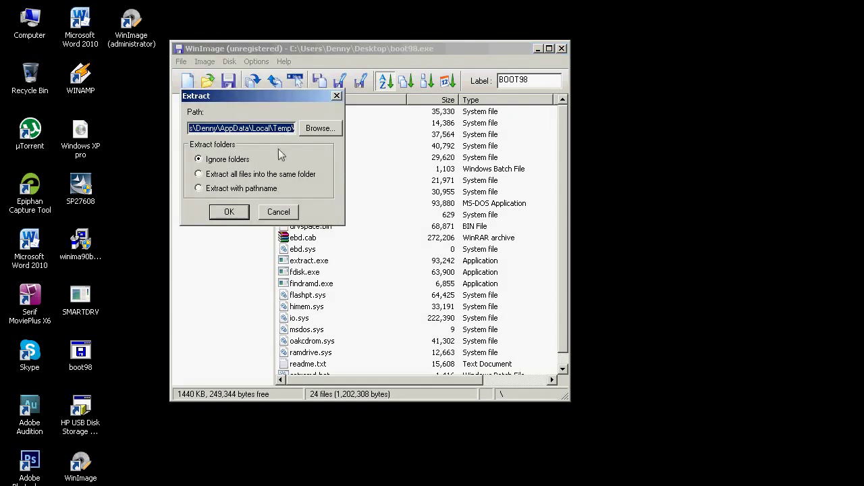
pyautogui.click(313, 129)
pyautogui.scroll(5, 533, 230)
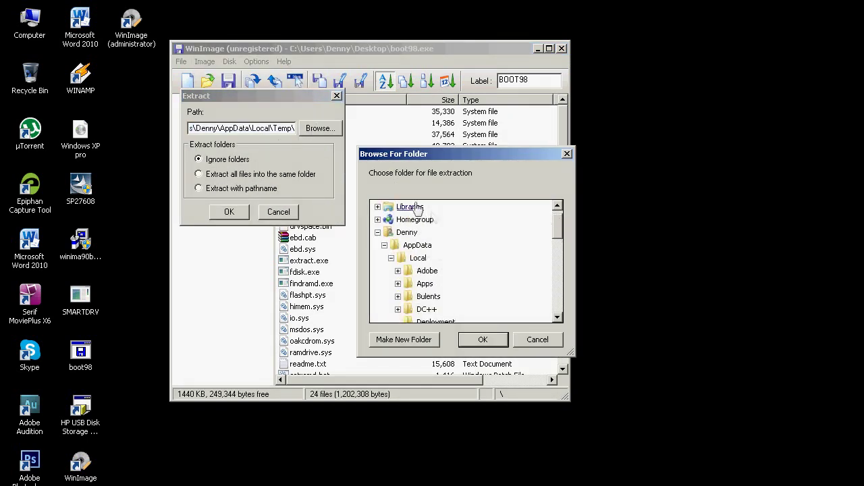
pyautogui.click(377, 237)
pyautogui.click(402, 207)
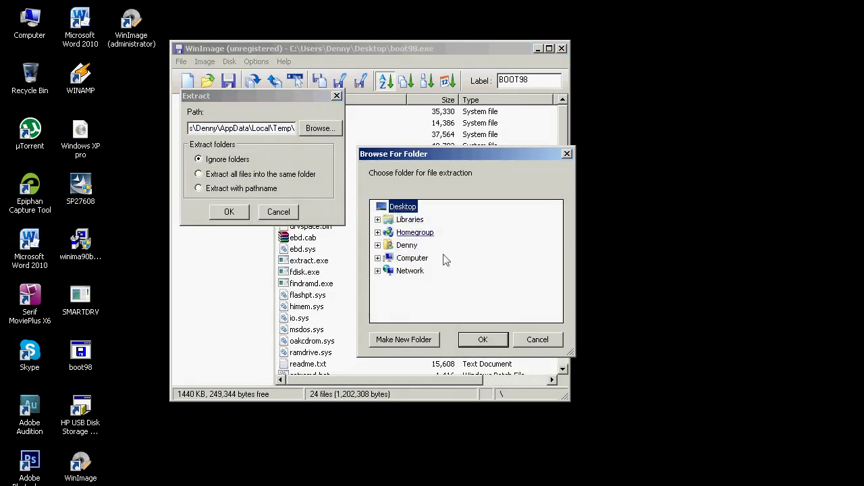
pyautogui.click(415, 342)
pyautogui.write('bootdisk')
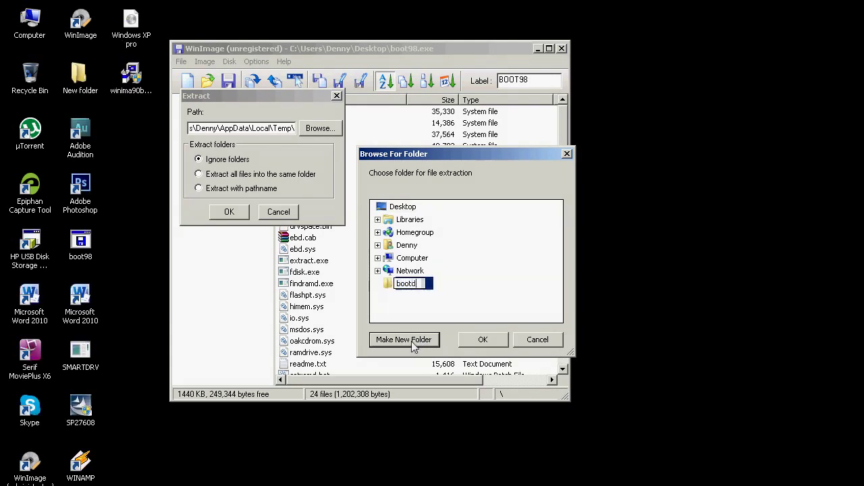
pyautogui.click(389, 284)
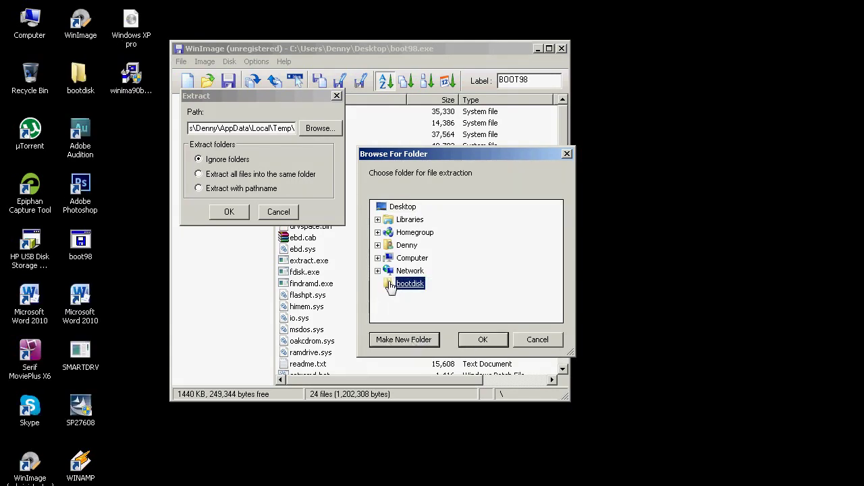
pyautogui.click(496, 344)
pyautogui.click(243, 213)
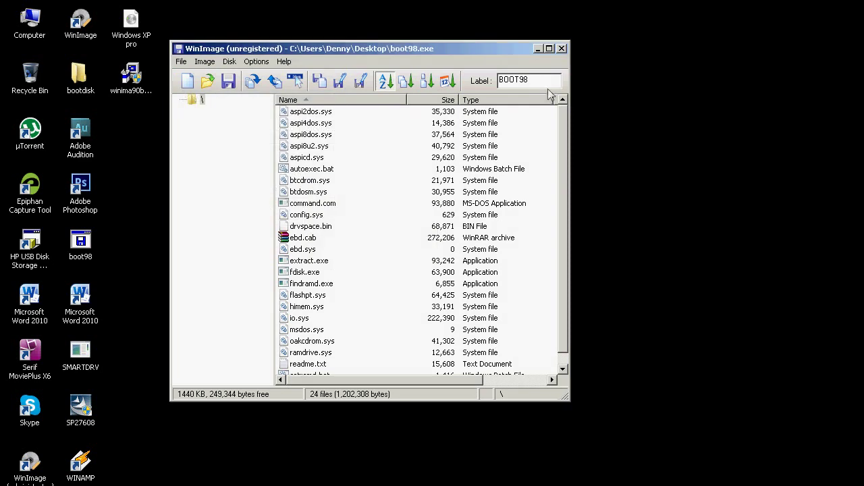
pyautogui.click(561, 50)
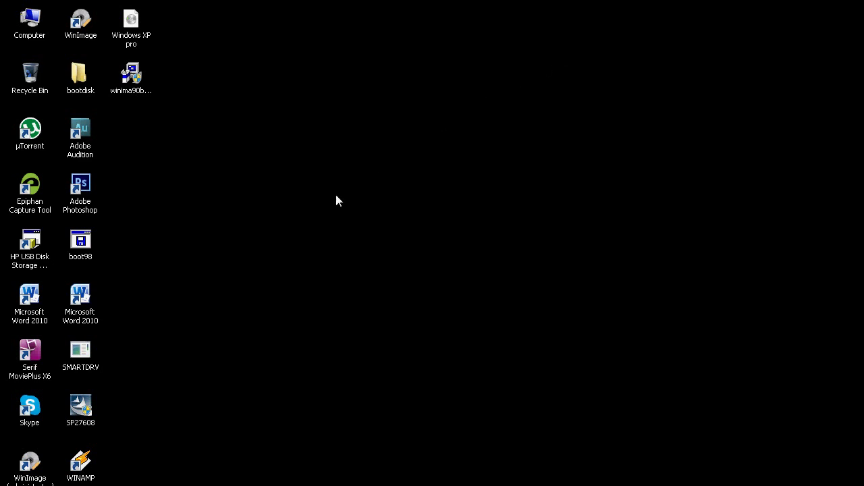
pyautogui.rightClick(135, 29)
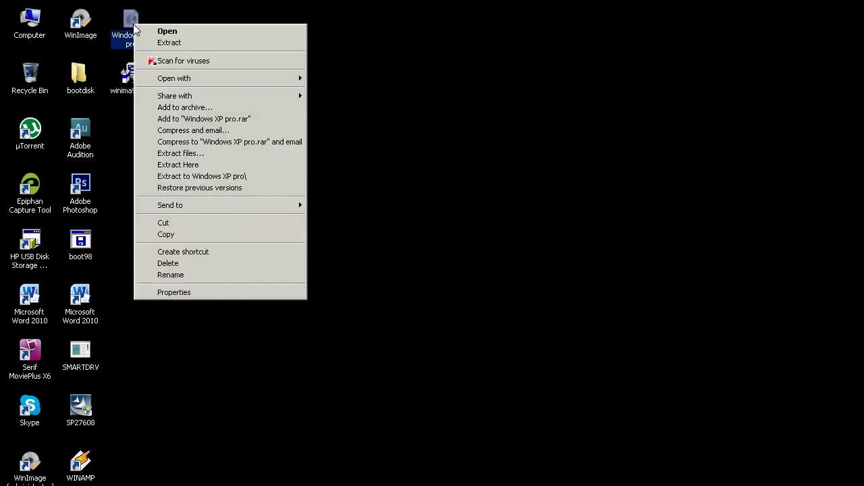
# Step: Extract the Windows XP pro ISO to a 'Windows XP pro' folder with WinRAR
pyautogui.click(237, 176)
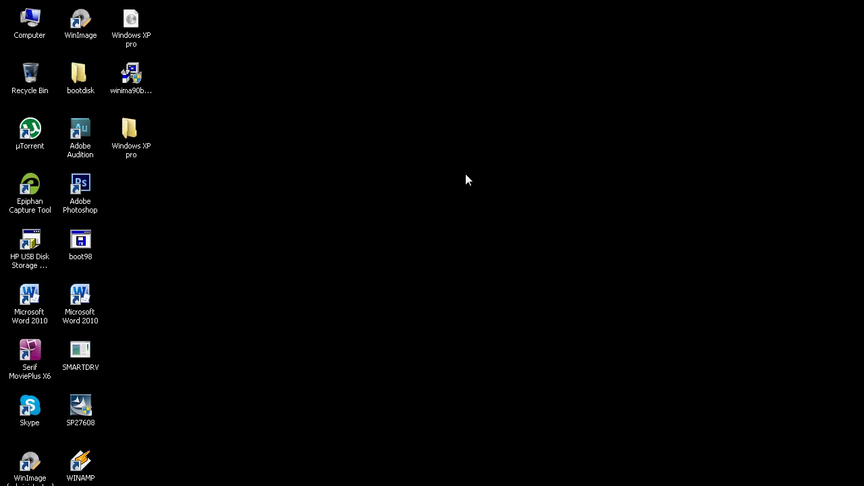
# Step: Launch the HP USB Disk Storage Format Tool with administrator rights
pyautogui.click(30, 245)
pyautogui.rightClick(29, 247)
pyautogui.click(59, 257)
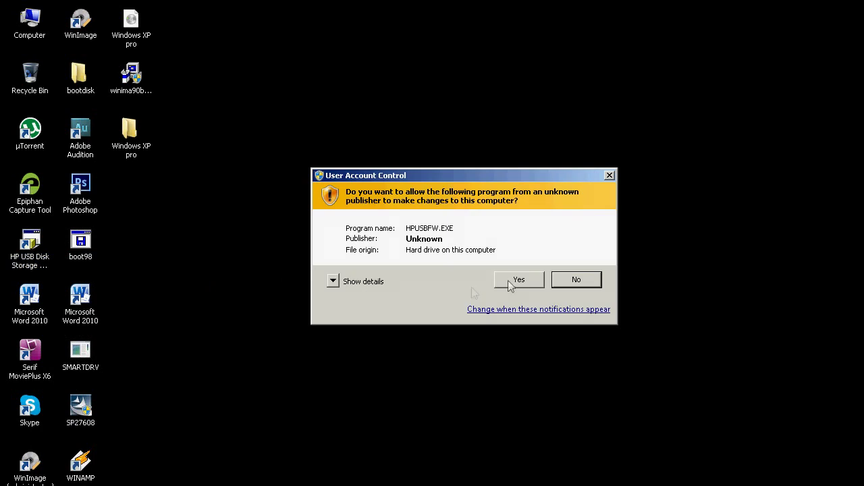
pyautogui.click(519, 281)
# Step: Quick-format drive E: as a FAT32 DOS startup disk using the bootdisk folder's files
pyautogui.click(555, 143)
pyautogui.click(555, 145)
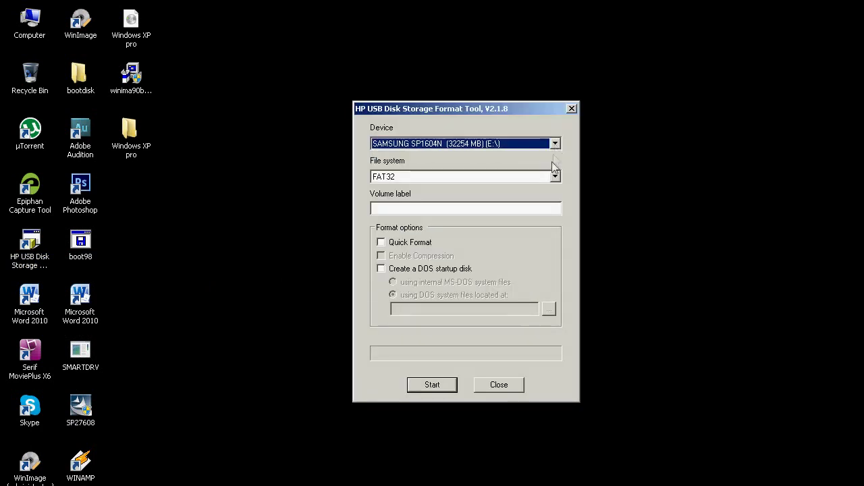
pyautogui.click(555, 176)
pyautogui.click(410, 246)
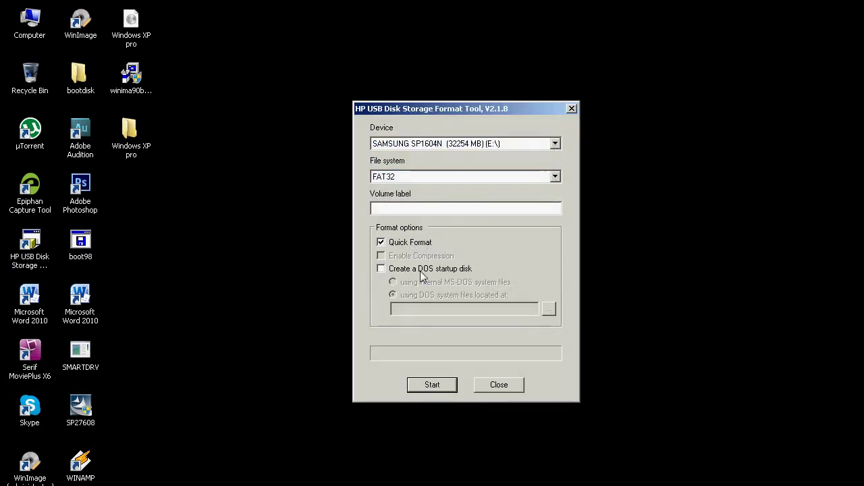
pyautogui.click(422, 270)
pyautogui.click(549, 310)
pyautogui.click(413, 302)
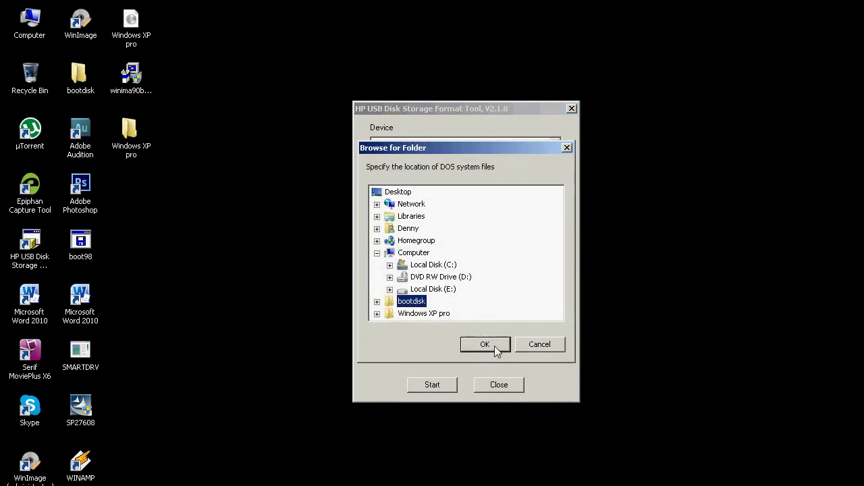
pyautogui.click(489, 346)
pyautogui.click(446, 385)
pyautogui.click(508, 301)
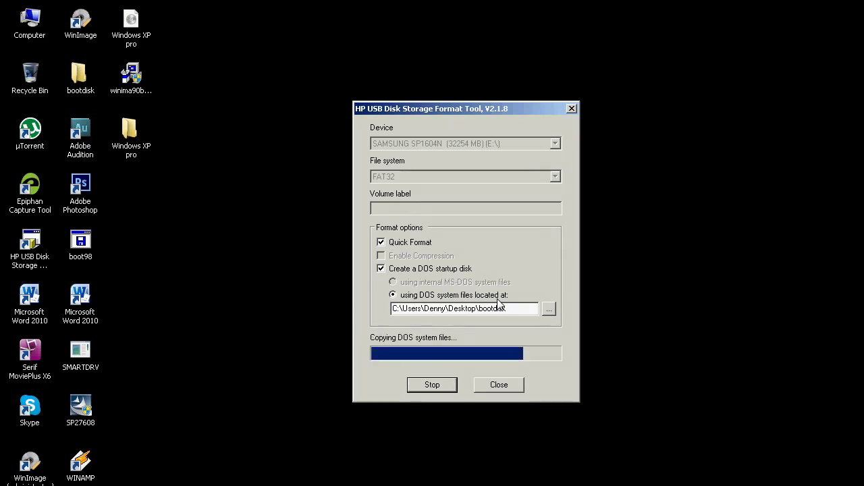
pyautogui.click(550, 344)
# Step: Cancel a repeated format attempt and close the format tool
pyautogui.click(436, 384)
pyautogui.click(580, 305)
pyautogui.click(517, 382)
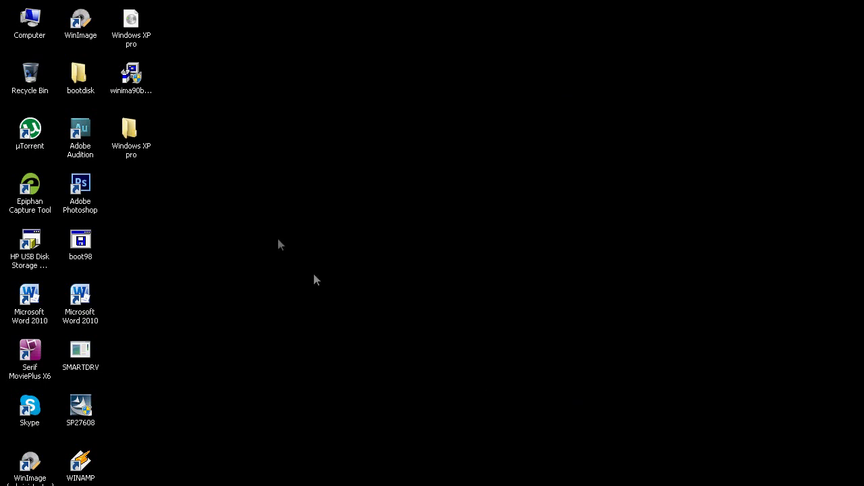
# Step: Rename the Windows XP pro folder to 'xp'
pyautogui.rightClick(135, 151)
pyautogui.click(246, 394)
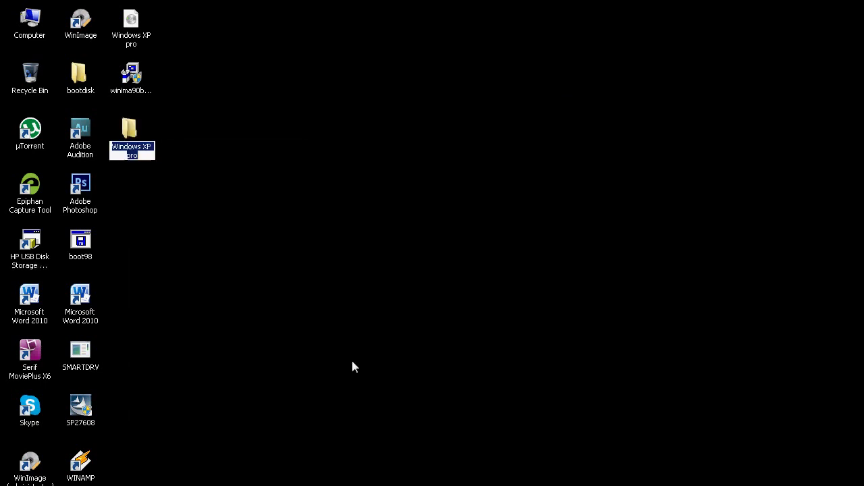
pyautogui.write('xp')
pyautogui.press('Return')
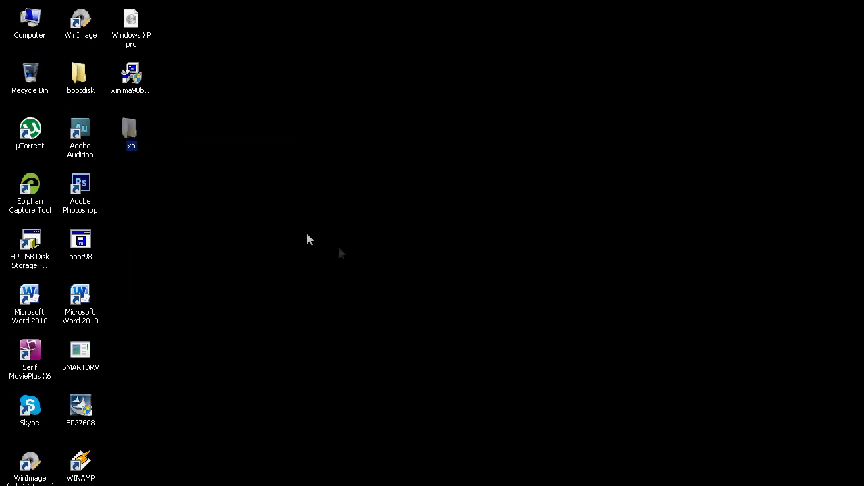
# Step: Copy SMARTDRV and the xp folder onto Local Disk (E:)
pyautogui.rightClick(88, 353)
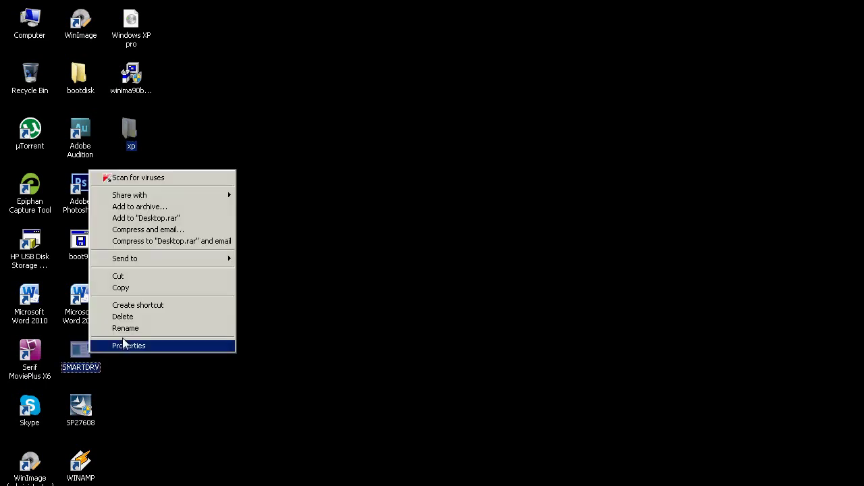
pyautogui.click(154, 289)
pyautogui.doubleClick(30, 23)
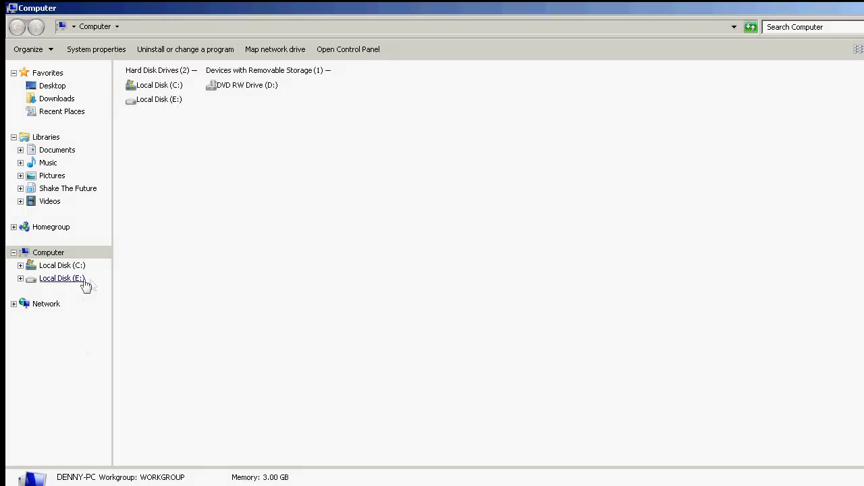
pyautogui.click(67, 278)
pyautogui.rightClick(229, 191)
pyautogui.click(275, 263)
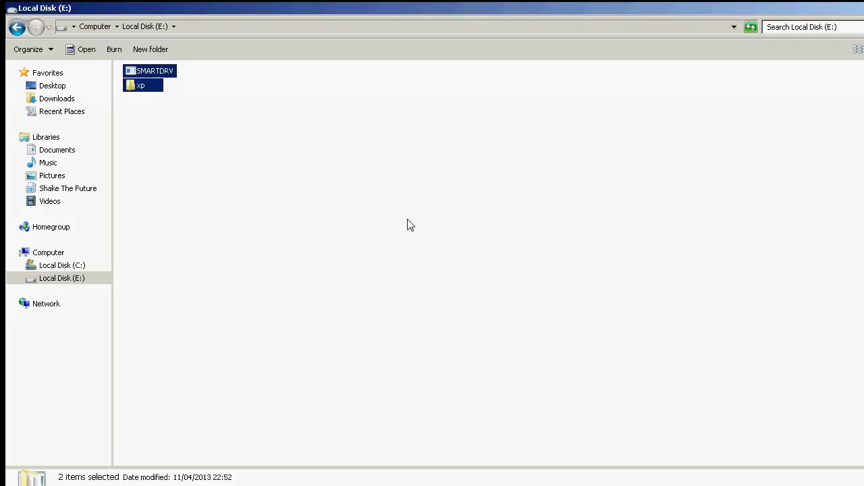
# Step: Copy CONFIG.SYS and HIMEM.SYS from the bootdisk folder onto Local Disk (E:)
pyautogui.click(51, 87)
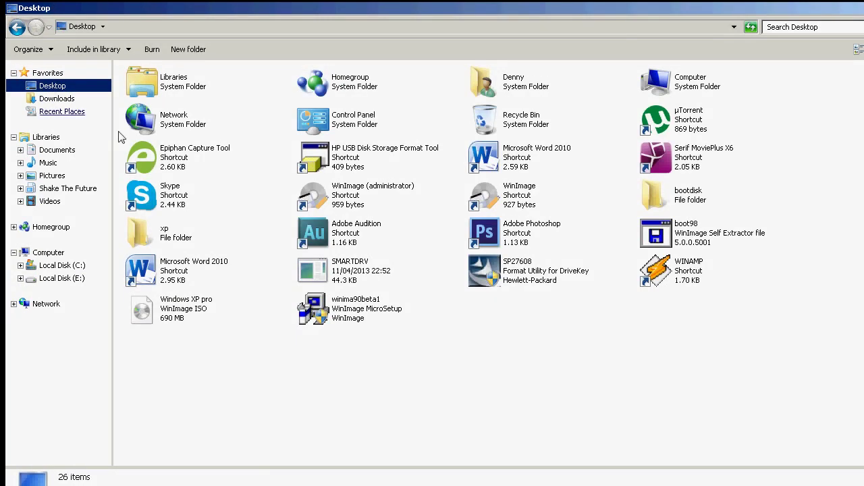
pyautogui.click(660, 196)
pyautogui.doubleClick(660, 196)
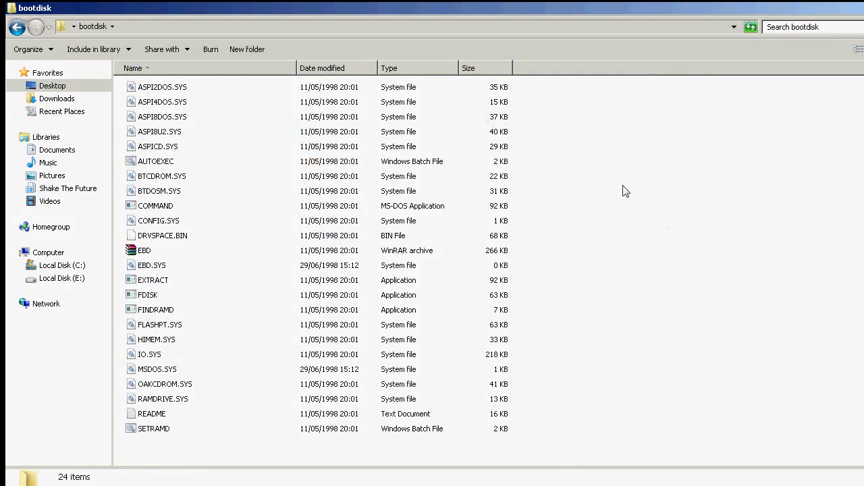
pyautogui.click(165, 344)
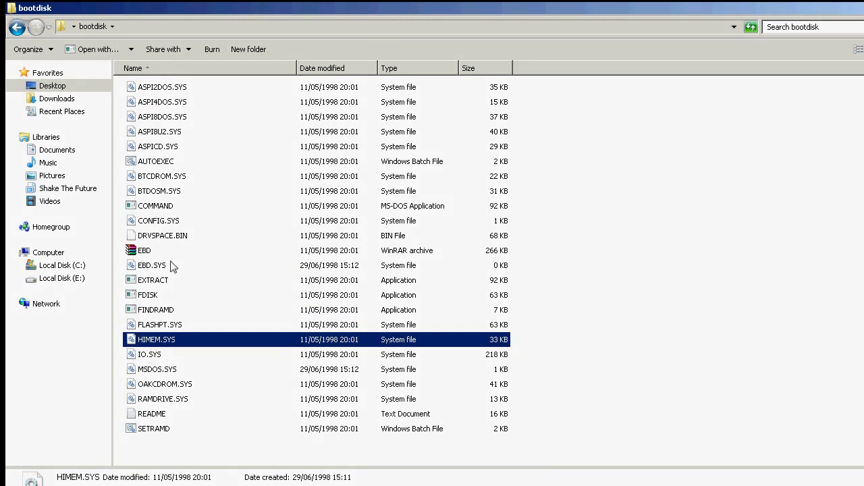
pyautogui.keyDown('ctrl'); pyautogui.click(167, 224); pyautogui.keyUp('ctrl')
pyautogui.rightClick(166, 224)
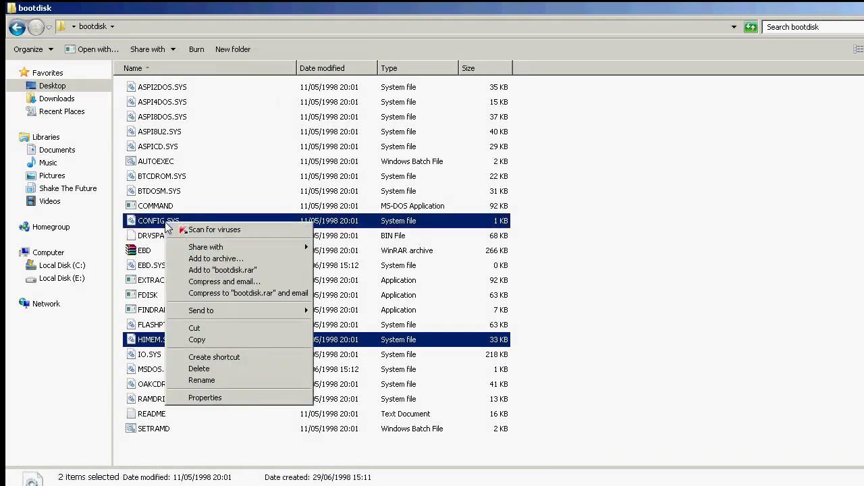
pyautogui.click(227, 343)
pyautogui.click(81, 279)
pyautogui.rightClick(223, 204)
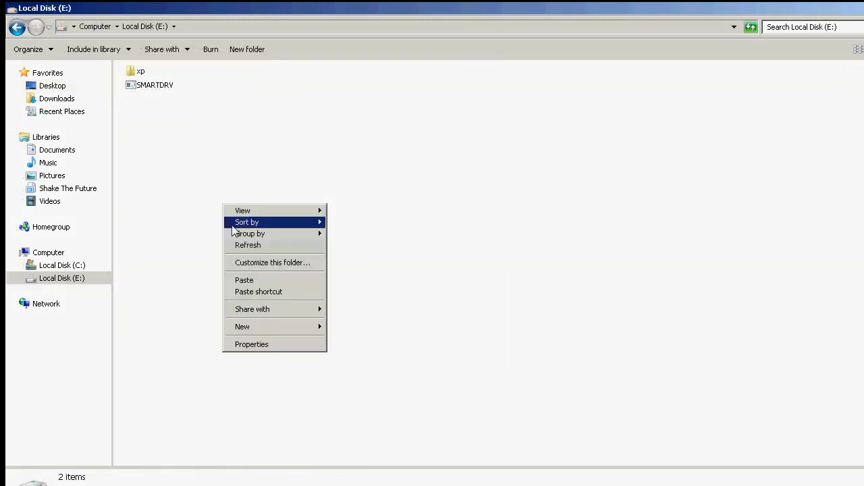
pyautogui.click(250, 283)
pyautogui.click(316, 255)
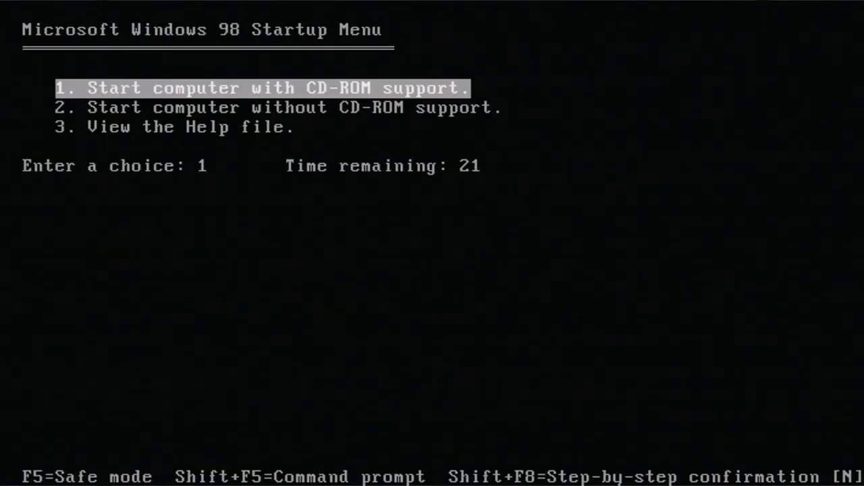
# Step: Boot without CD-ROM support, clear the screen, list drive C and load SMARTDRV
pyautogui.press('Down')
pyautogui.press('Return')
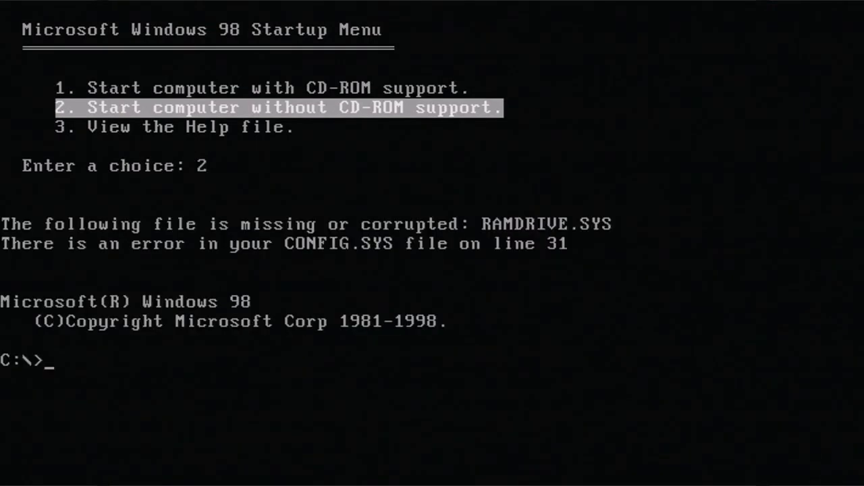
pyautogui.write('cls')
pyautogui.press('Return')
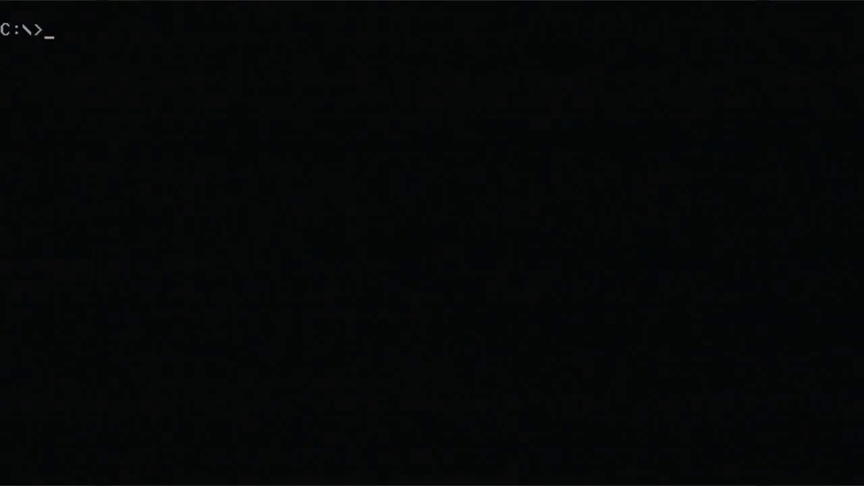
pyautogui.write('dir')
pyautogui.press('Return')
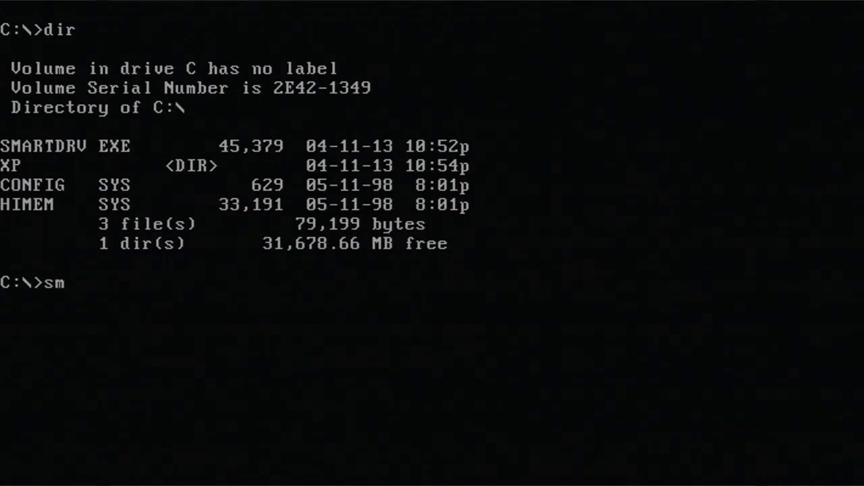
pyautogui.write('smartdrv')
pyautogui.press('Return')
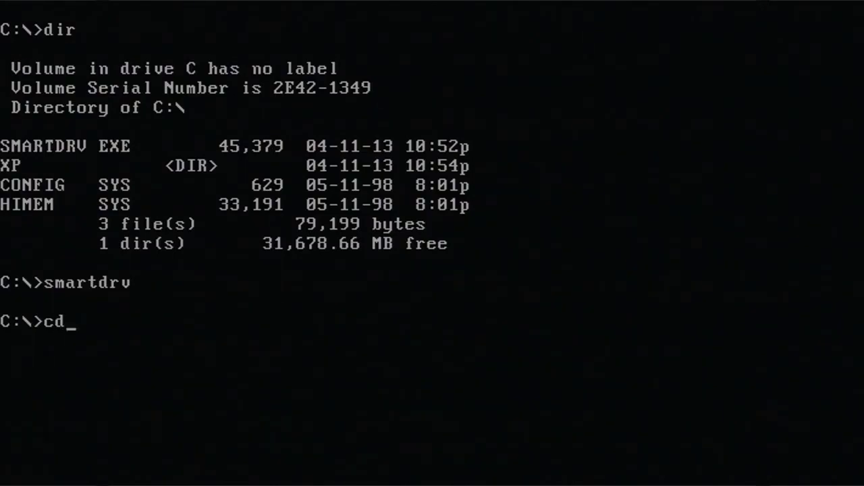
# Step: Change into C:\XP\I386 and launch the winnt setup program
pyautogui.write('cd xp')
pyautogui.press('Return')
pyautogui.write('dir')
pyautogui.press('Return')
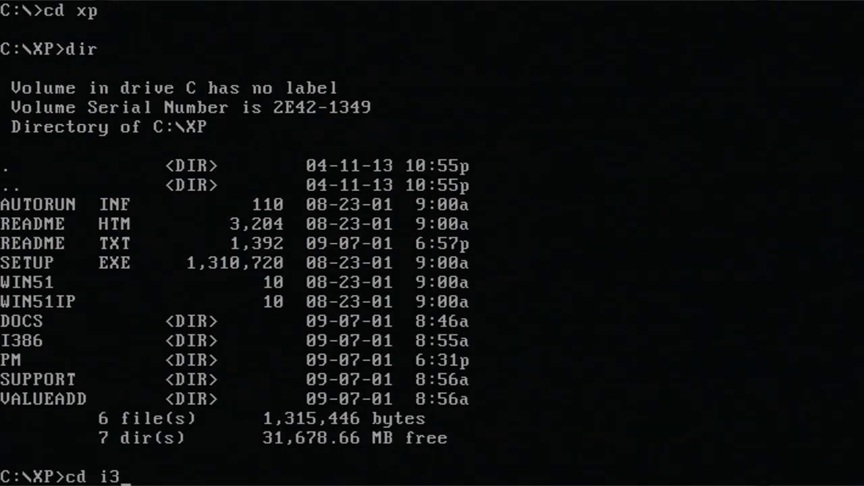
pyautogui.press('Return')
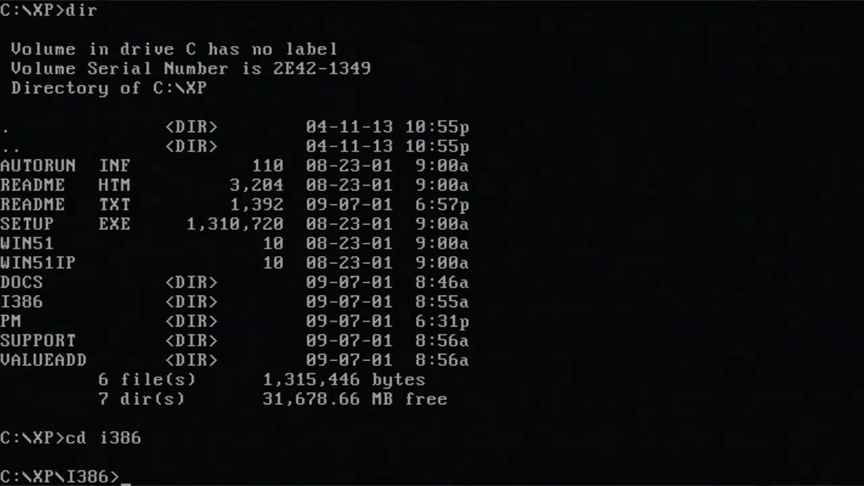
pyautogui.press('Return')
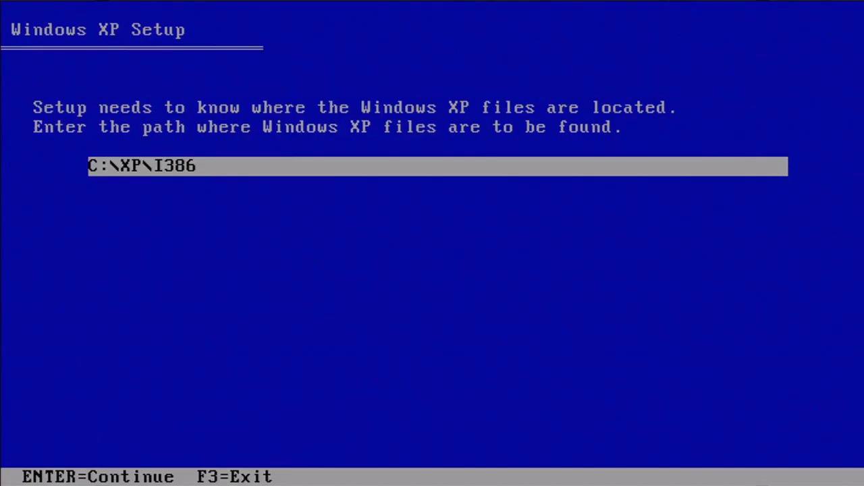
# Step: Accept C:\XP\I386 as the setup files path and proceed from the Welcome to Setup screen
pyautogui.press('Return')
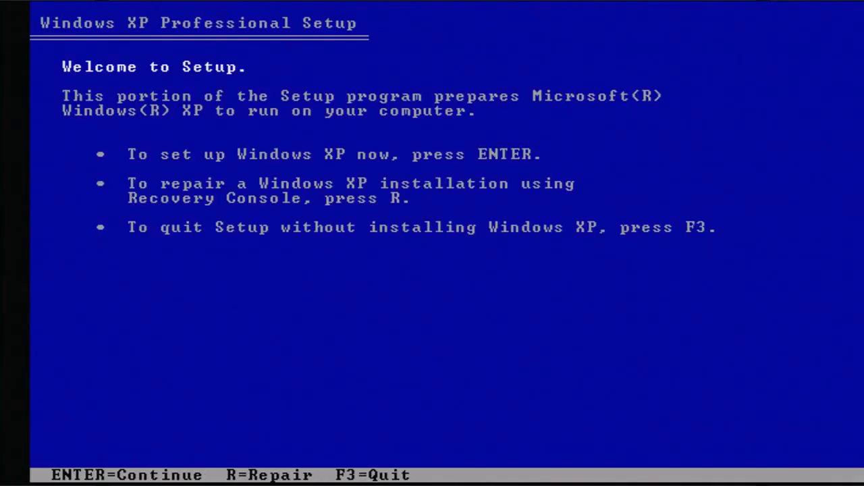
pyautogui.press('Return')
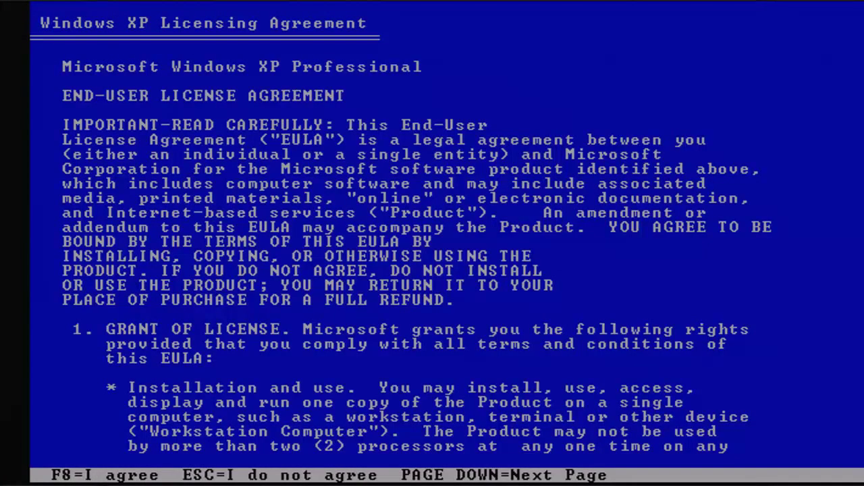
# Step: Accept the EULA with F8, select partition C:, and choose converting it to NTFS
pyautogui.press('F8')
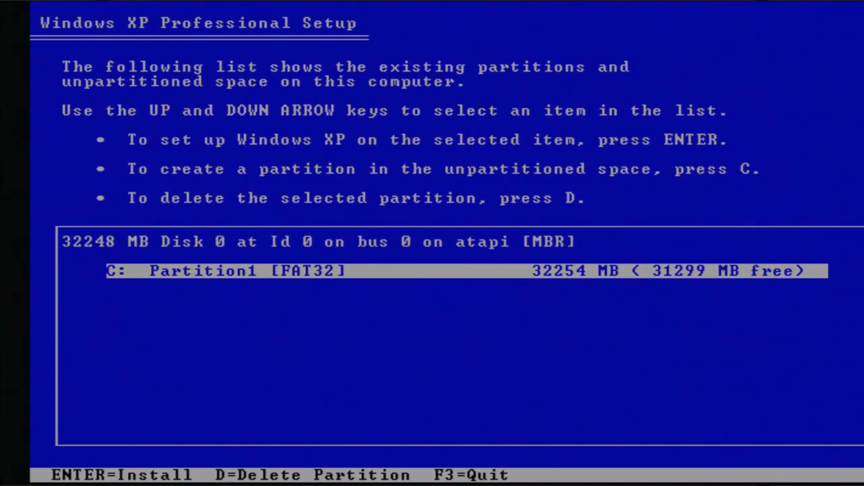
pyautogui.press('Return')
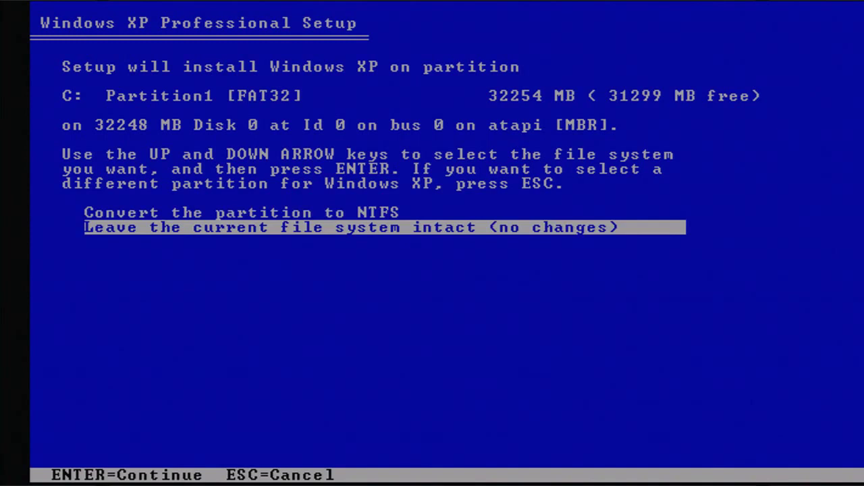
pyautogui.press('Up')
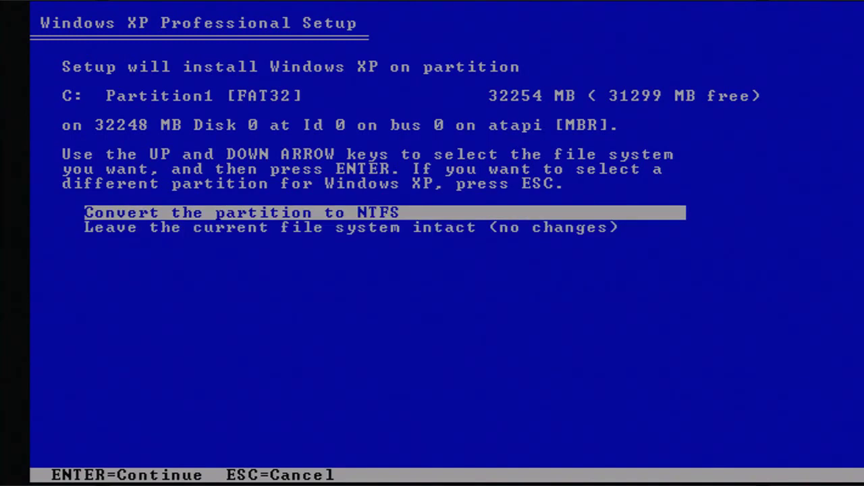
pyautogui.press('Return')
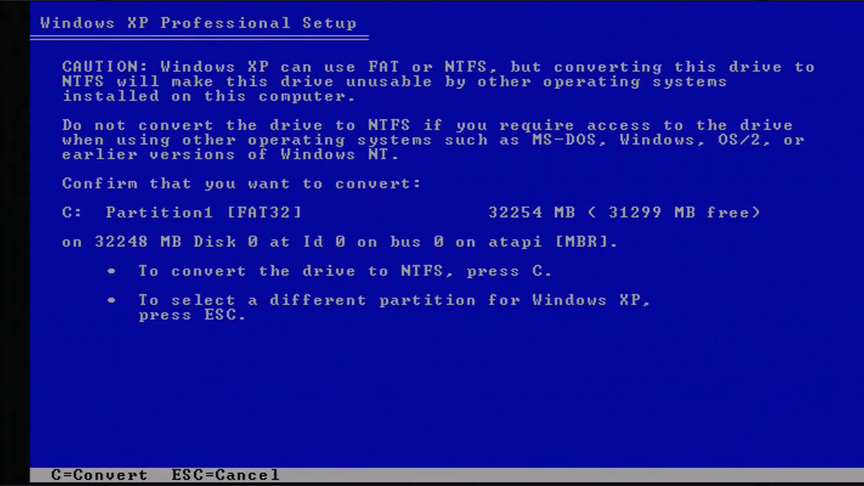
pyautogui.press('c')
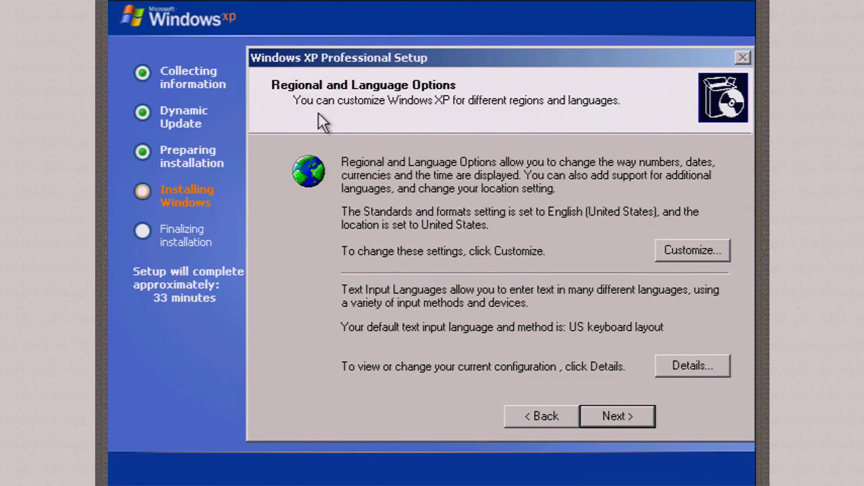
# Step: Keep the default regional settings, then enter the owner's name and the product key
pyautogui.click(591, 416)
pyautogui.write('stf')
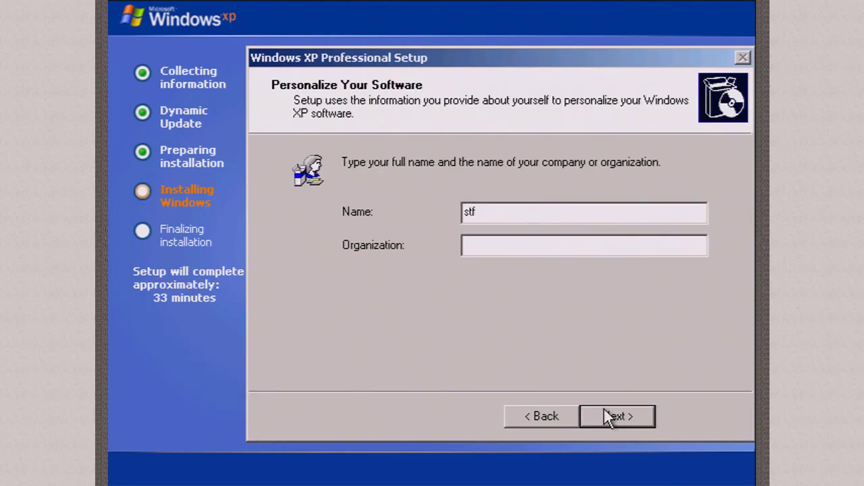
pyautogui.click(605, 417)
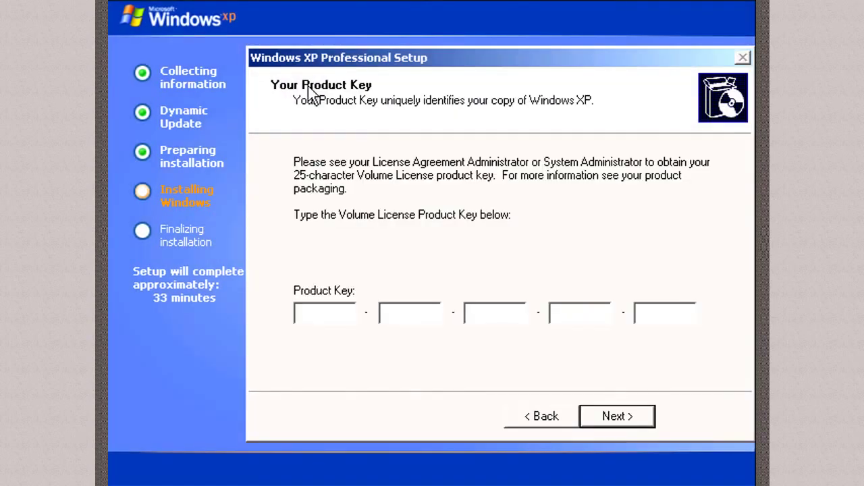
pyautogui.write('FC')
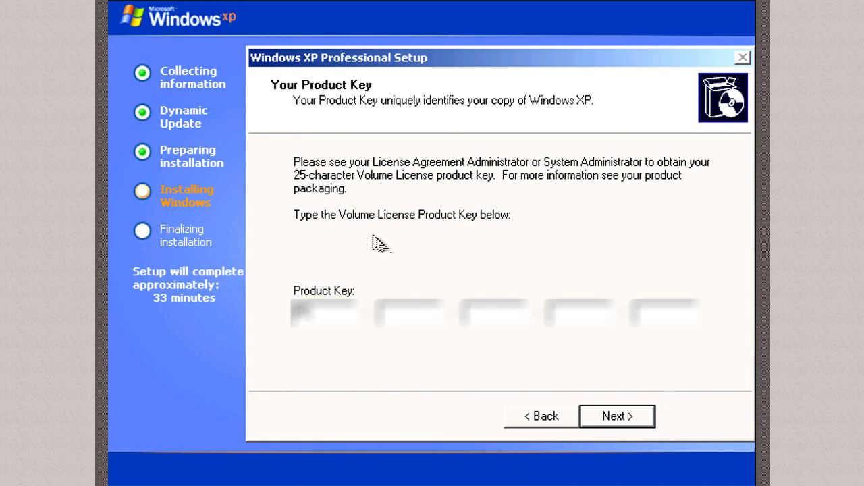
pyautogui.click(603, 415)
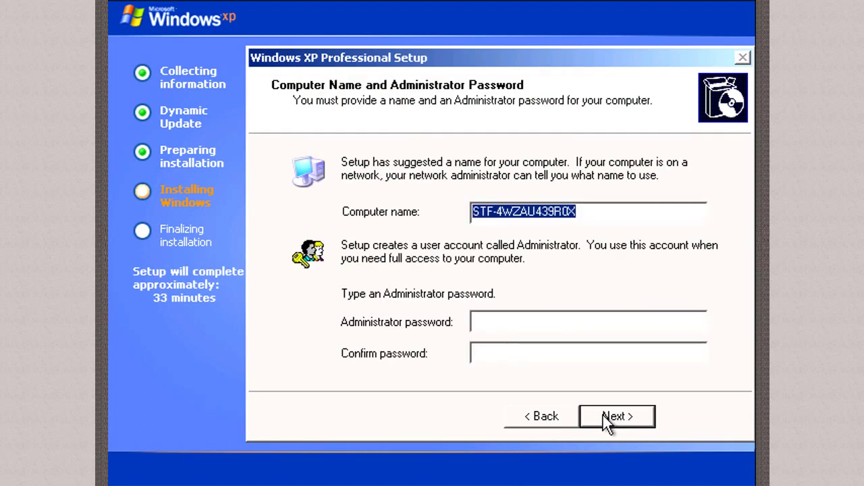
# Step: Enter a computer name and set the time zone to (GMT) Greenwich Mean Time
pyautogui.write('DENNT')
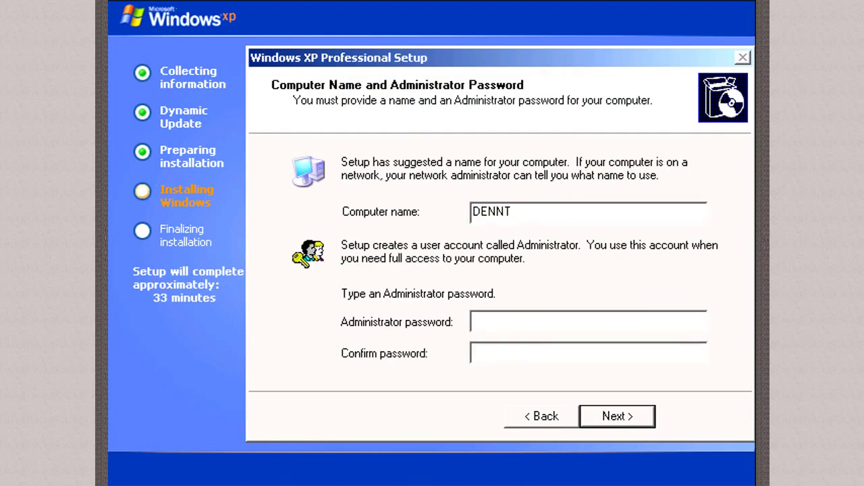
pyautogui.write('Y')
pyautogui.click(621, 415)
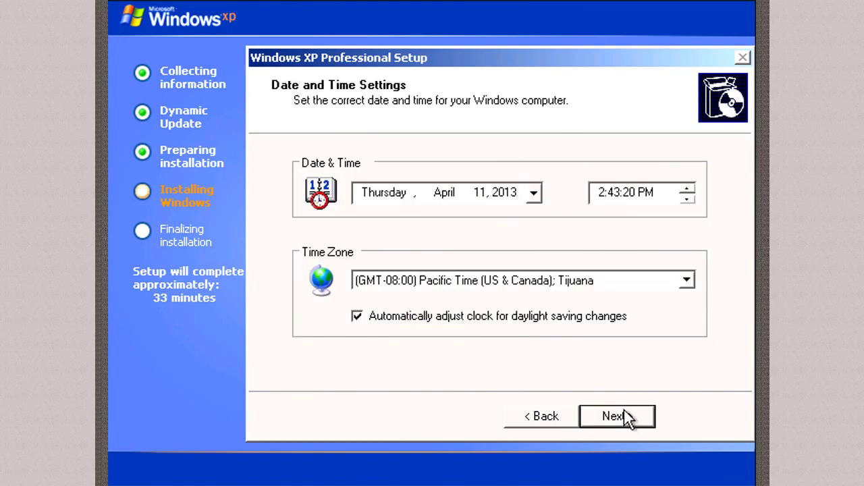
pyautogui.click(629, 282)
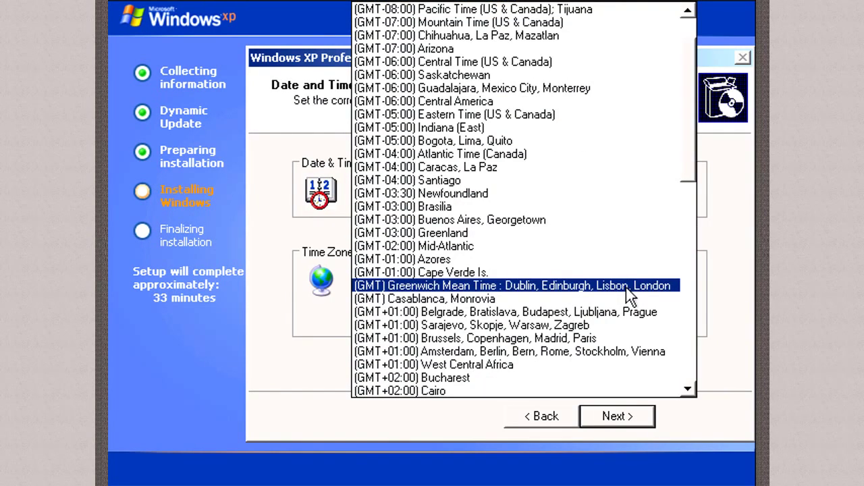
pyautogui.click(627, 291)
pyautogui.click(633, 409)
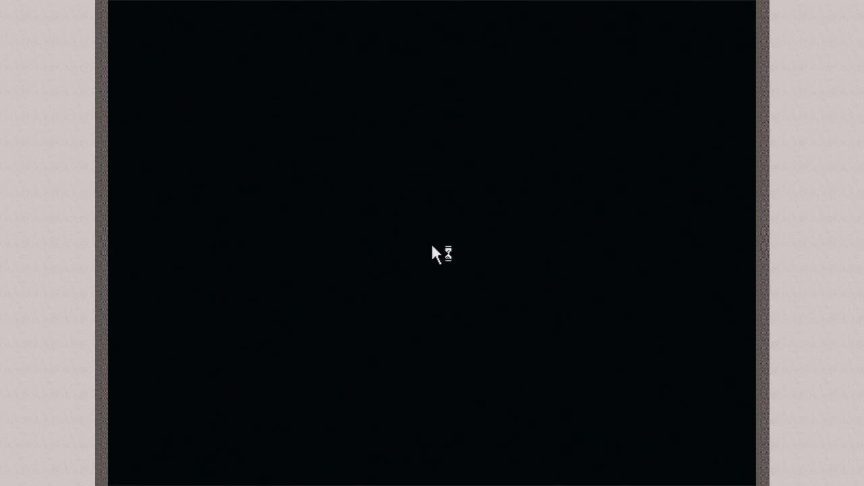
# Step: Keep the adjusted screen resolution and add a new user account in Windows XP first-run setup
pyautogui.click(433, 296)
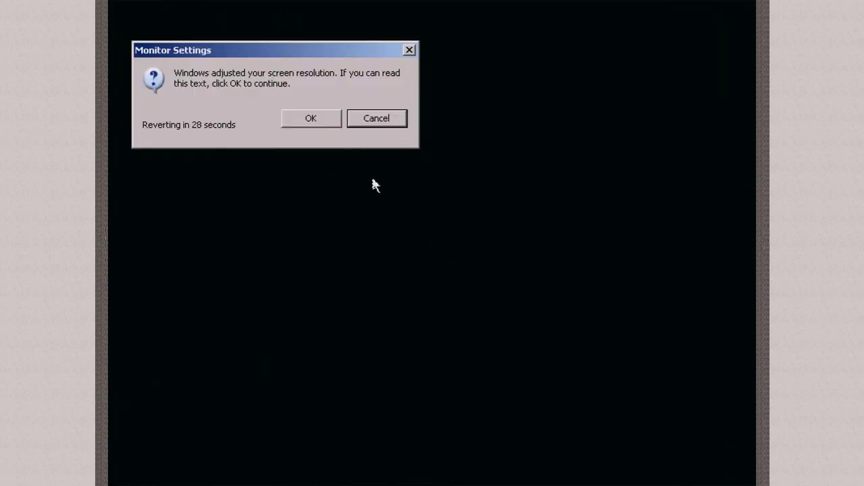
pyautogui.click(330, 123)
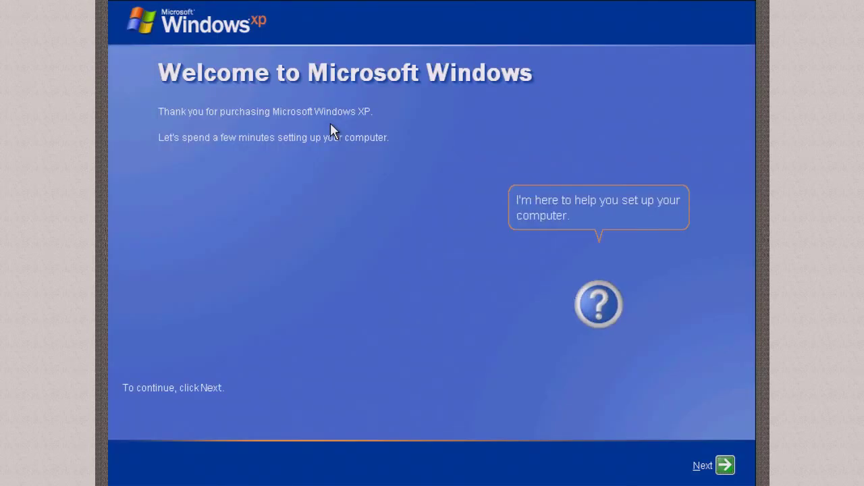
pyautogui.click(718, 468)
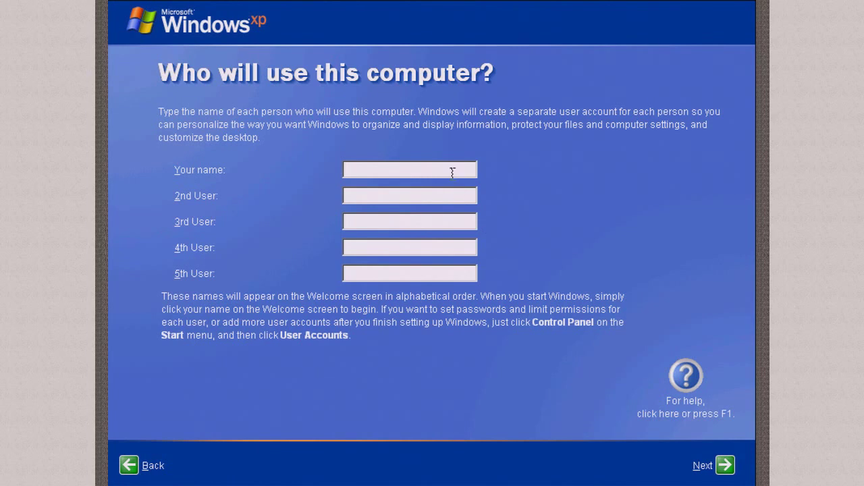
pyautogui.write('bob')
pyautogui.click(725, 466)
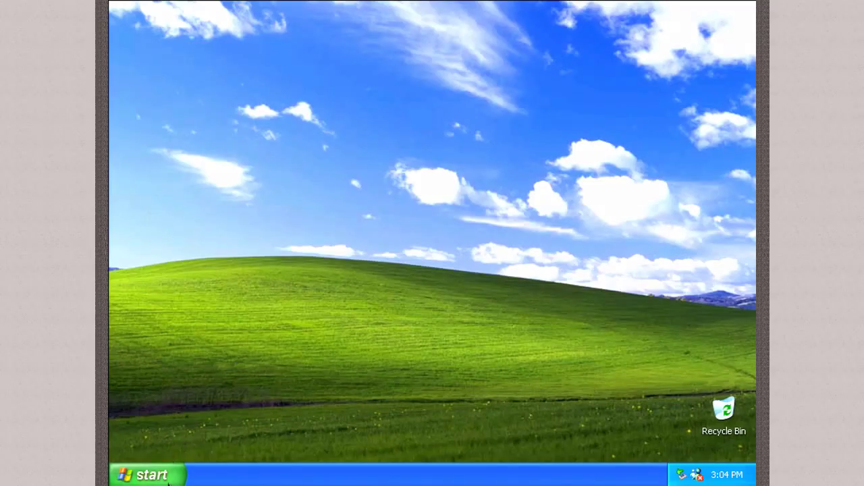
# Step: Bring up Startup and Recovery settings from My Computer's System Properties, Advanced tab
pyautogui.click(172, 474)
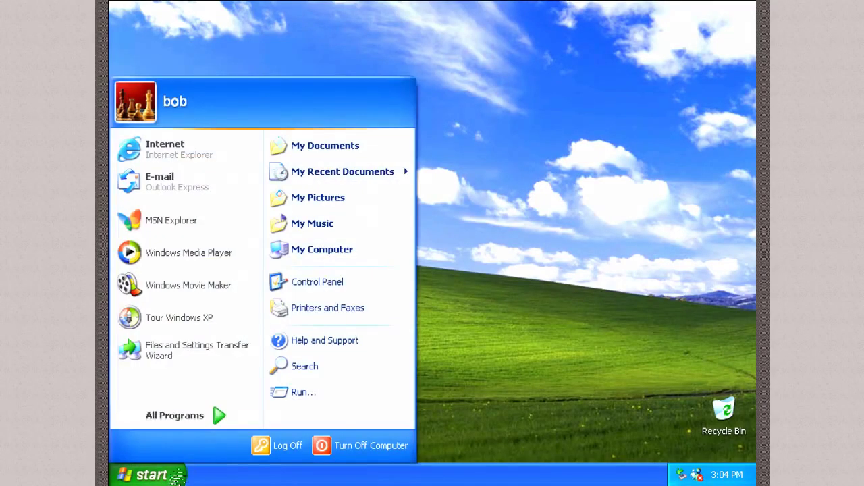
pyautogui.rightClick(316, 252)
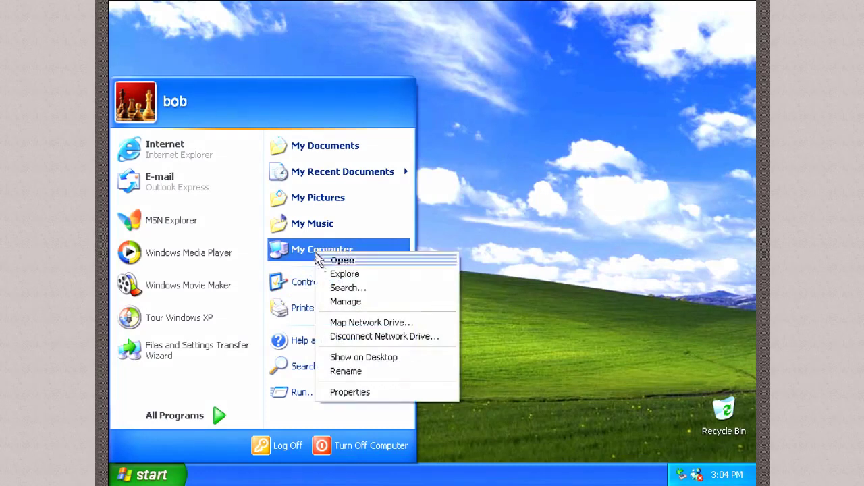
pyautogui.click(349, 394)
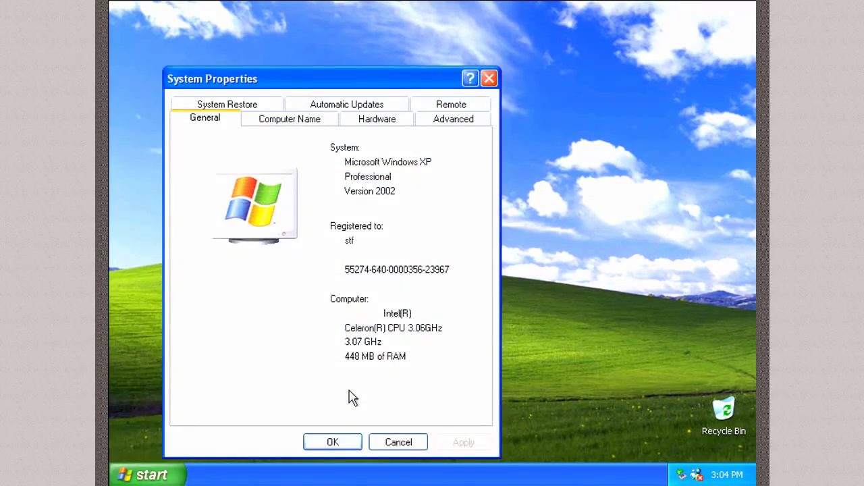
pyautogui.click(450, 128)
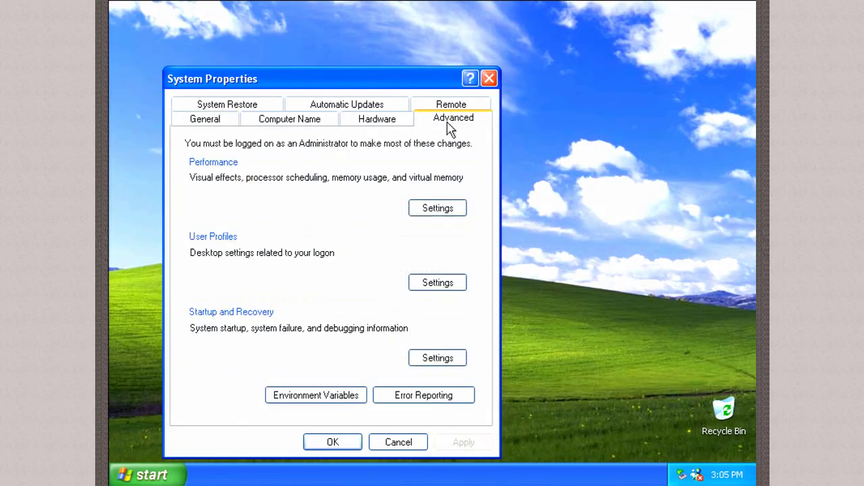
pyautogui.click(438, 356)
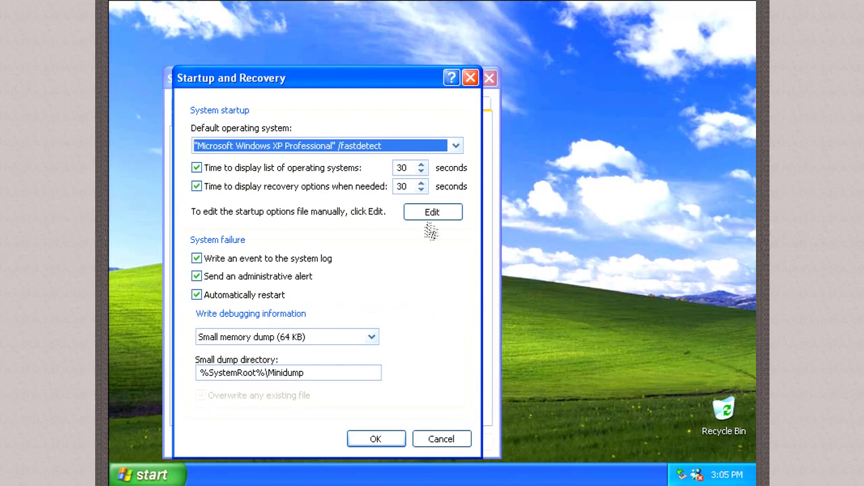
# Step: Delete the old Microsoft Windows line from boot.ini, save it, and turn off the operating-system list
pyautogui.click(449, 214)
pyautogui.moveTo(369, 195); pyautogui.dragTo(188, 206)
pyautogui.press('Delete')
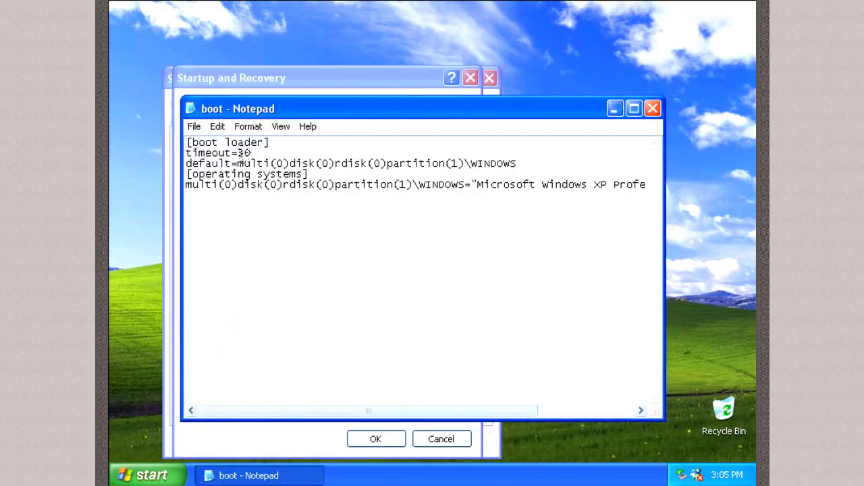
pyautogui.press('BackSpace')
pyautogui.click(200, 127)
pyautogui.click(220, 170)
pyautogui.click(649, 111)
pyautogui.click(357, 168)
pyautogui.click(380, 440)
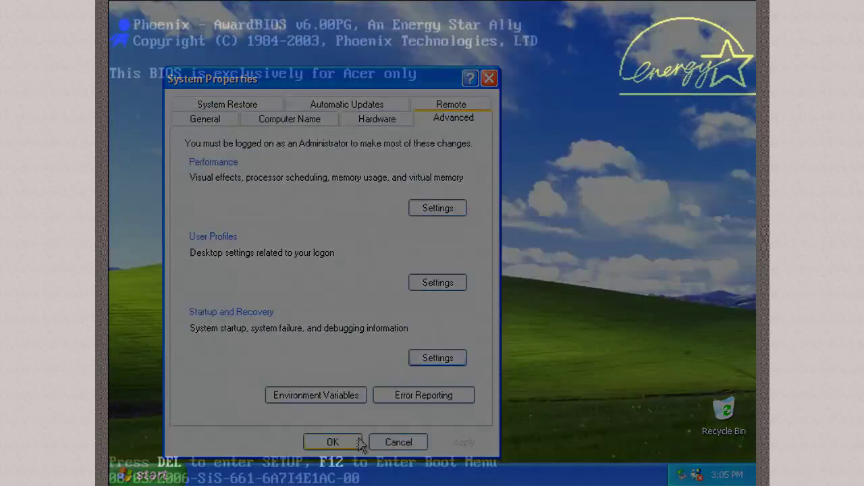